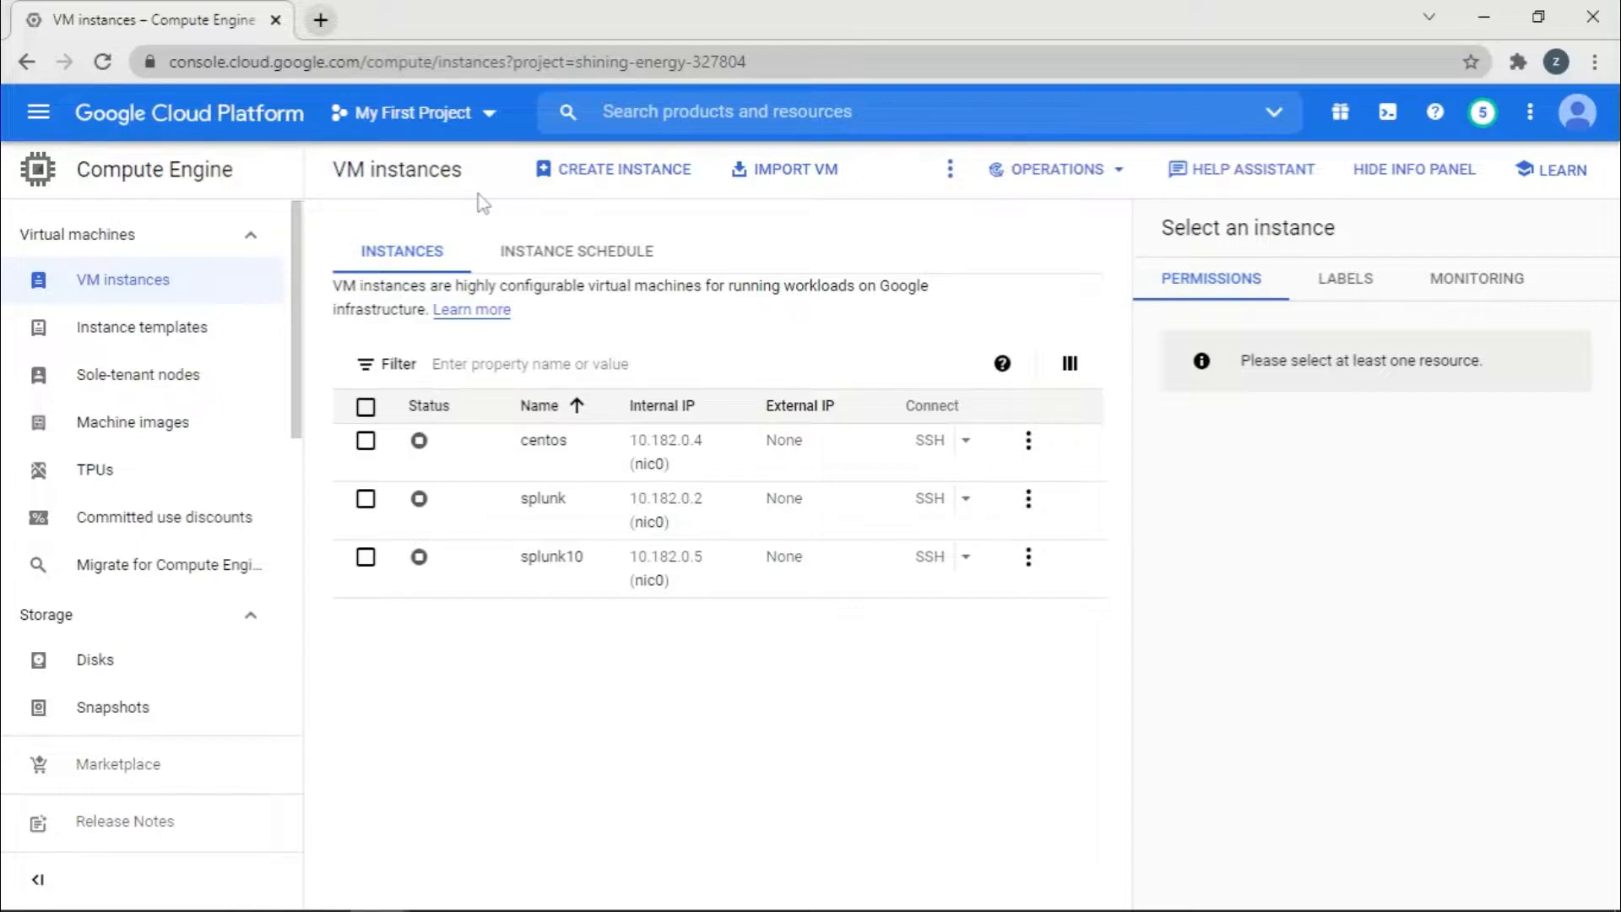
Begin creating a new VM instance and look through the available regions, keeping us-west4 (Las Vegas)
{"action": "left_click", "coordinate": [625, 179]}
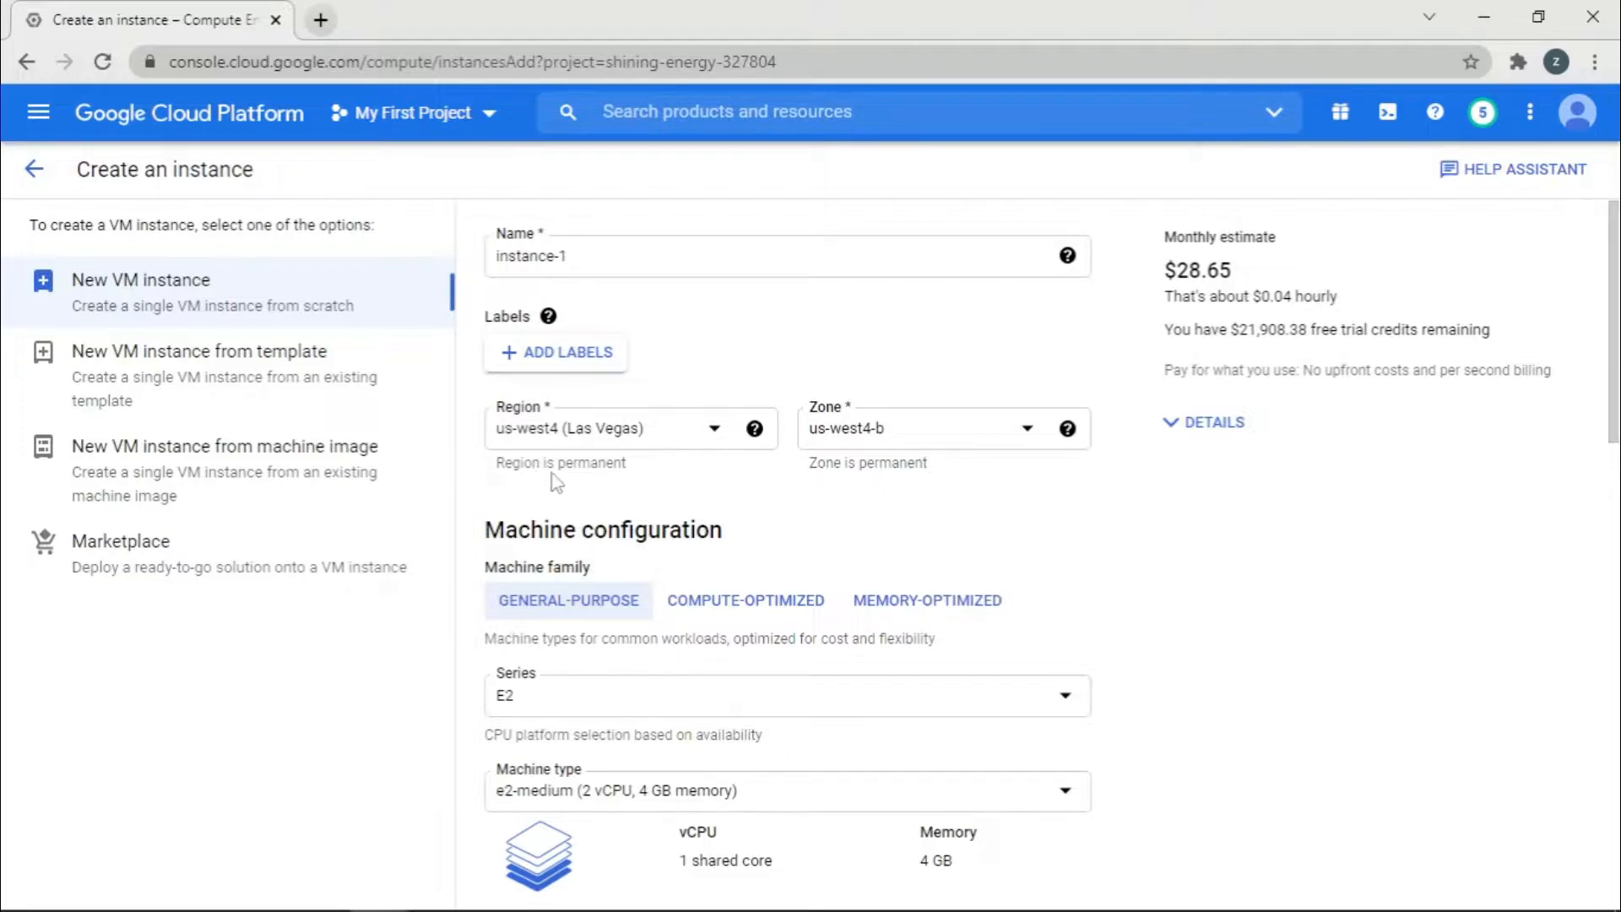
{"action": "left_click", "coordinate": [614, 439]}
{"action": "scroll", "coordinate": [749, 608], "scroll_direction": "down", "scroll_amount": 5}
{"action": "scroll", "coordinate": [750, 610], "scroll_direction": "up", "scroll_amount": 5}
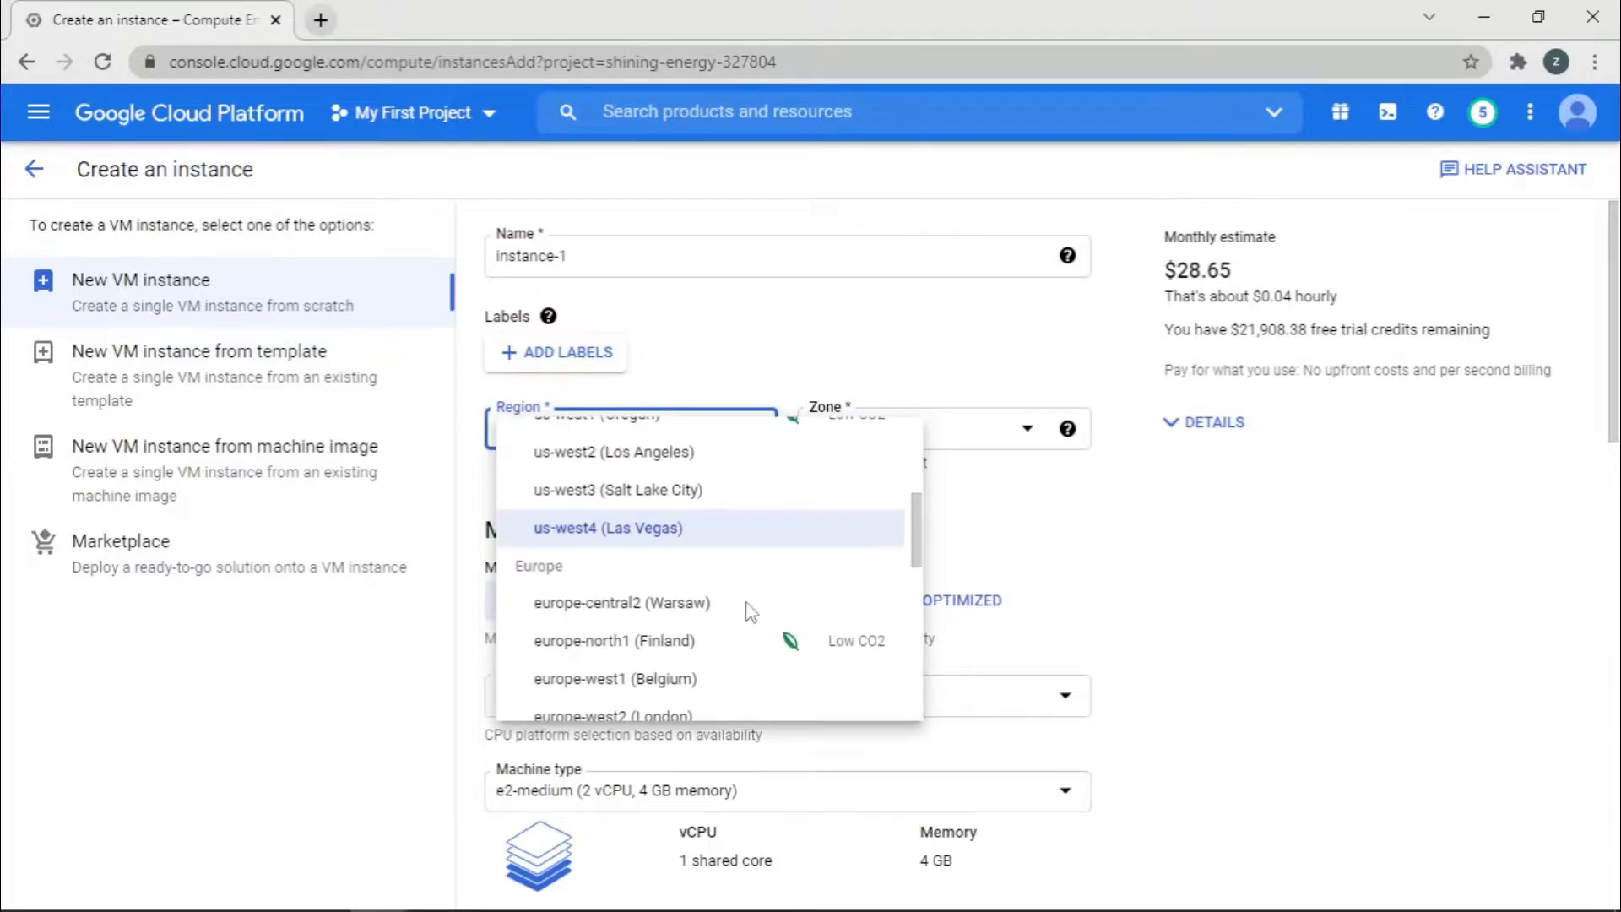
{"action": "scroll", "coordinate": [750, 611], "scroll_direction": "up", "scroll_amount": 3}
{"action": "left_click", "coordinate": [828, 353]}
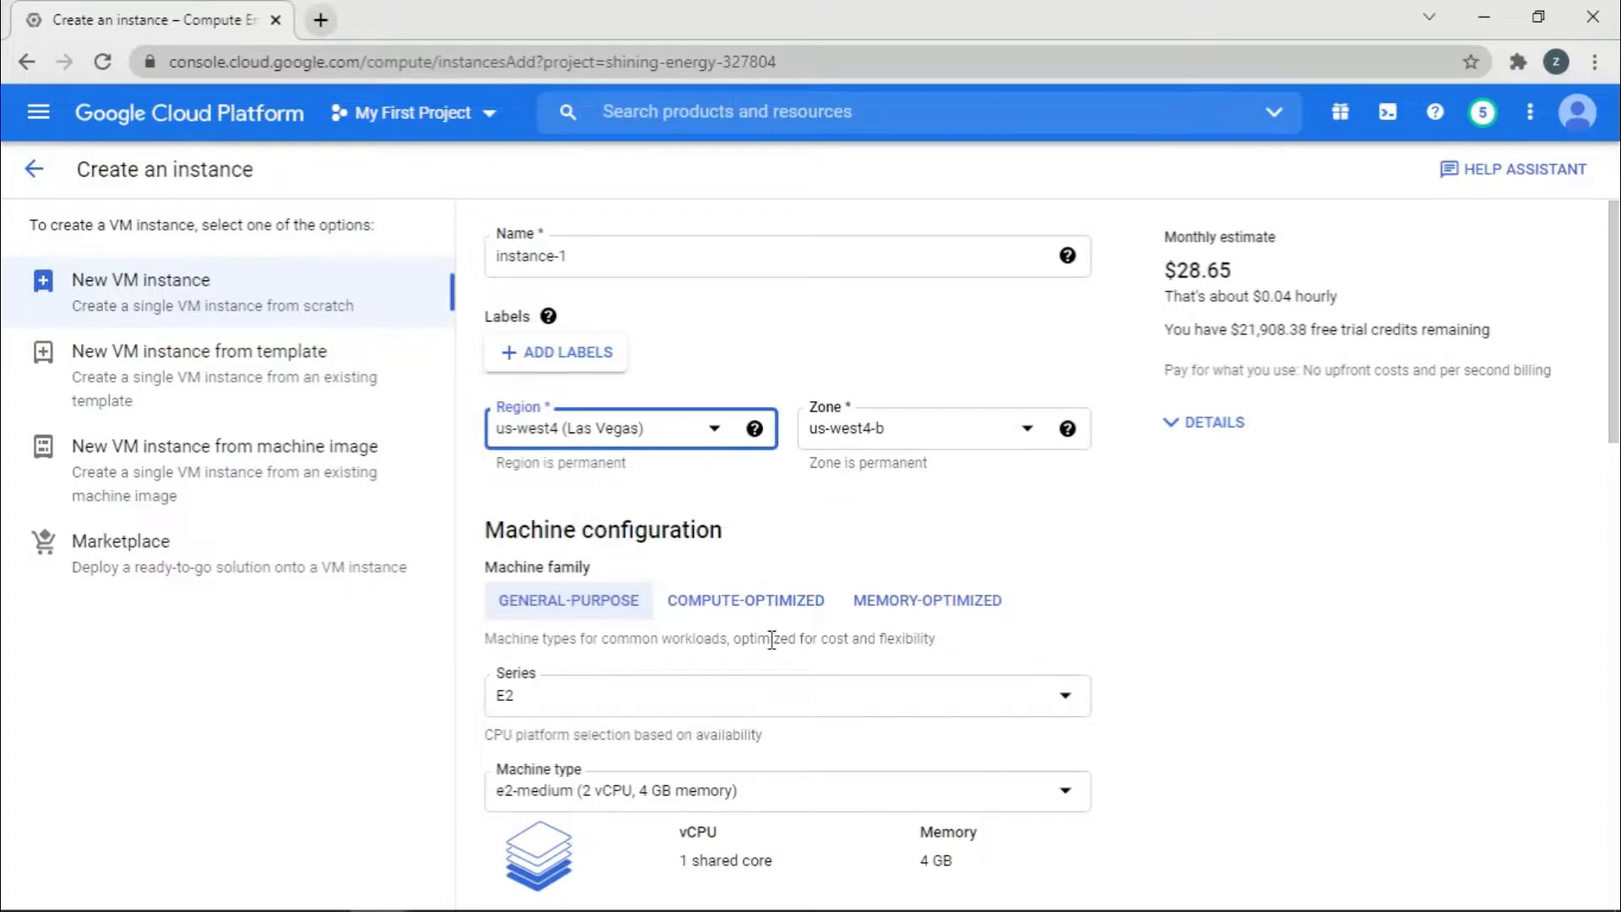
Review the machine configuration and the available machine types, keeping e2-medium (2 vCPU, 4 GB memory)
{"action": "scroll", "coordinate": [771, 640], "scroll_direction": "down", "scroll_amount": 5}
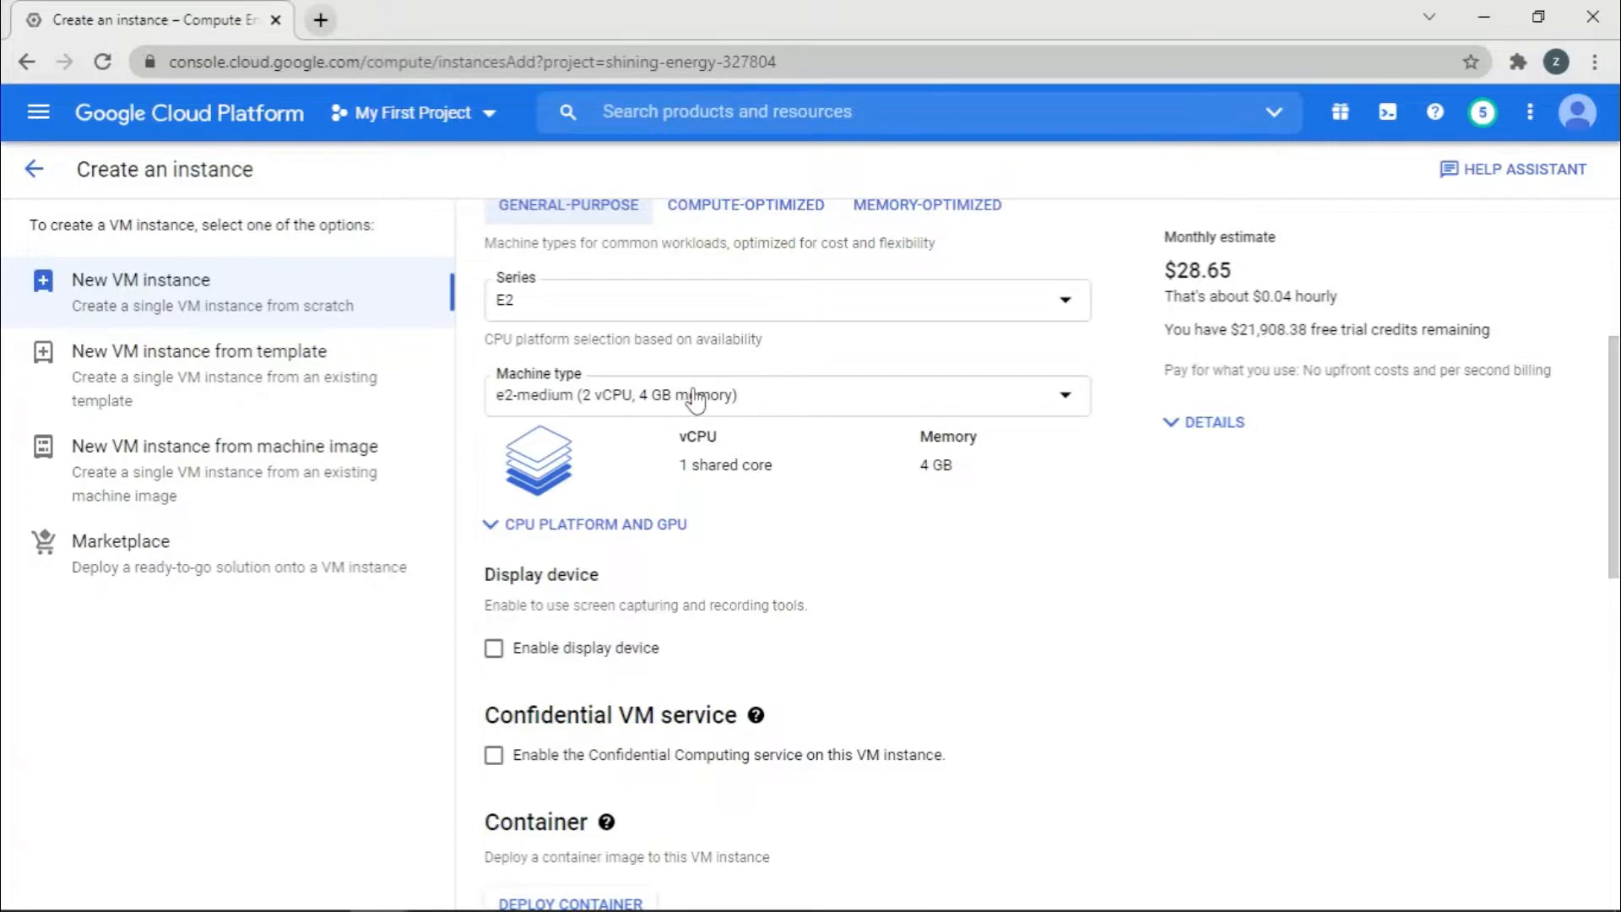
{"action": "scroll", "coordinate": [1002, 571], "scroll_direction": "up", "scroll_amount": 5}
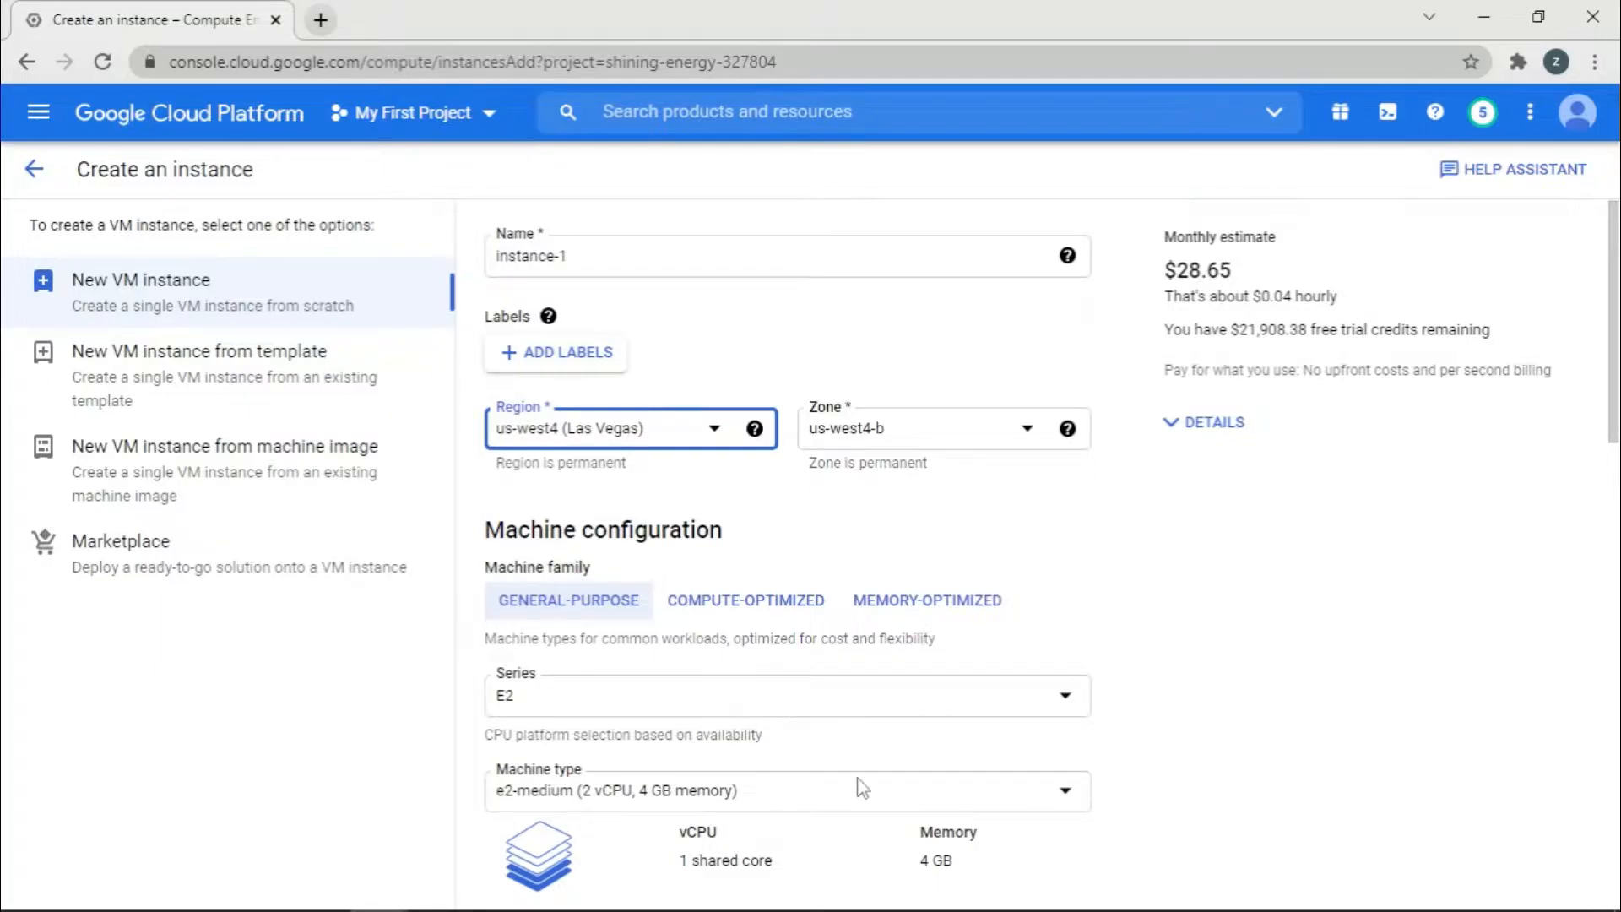
{"action": "left_click", "coordinate": [958, 801]}
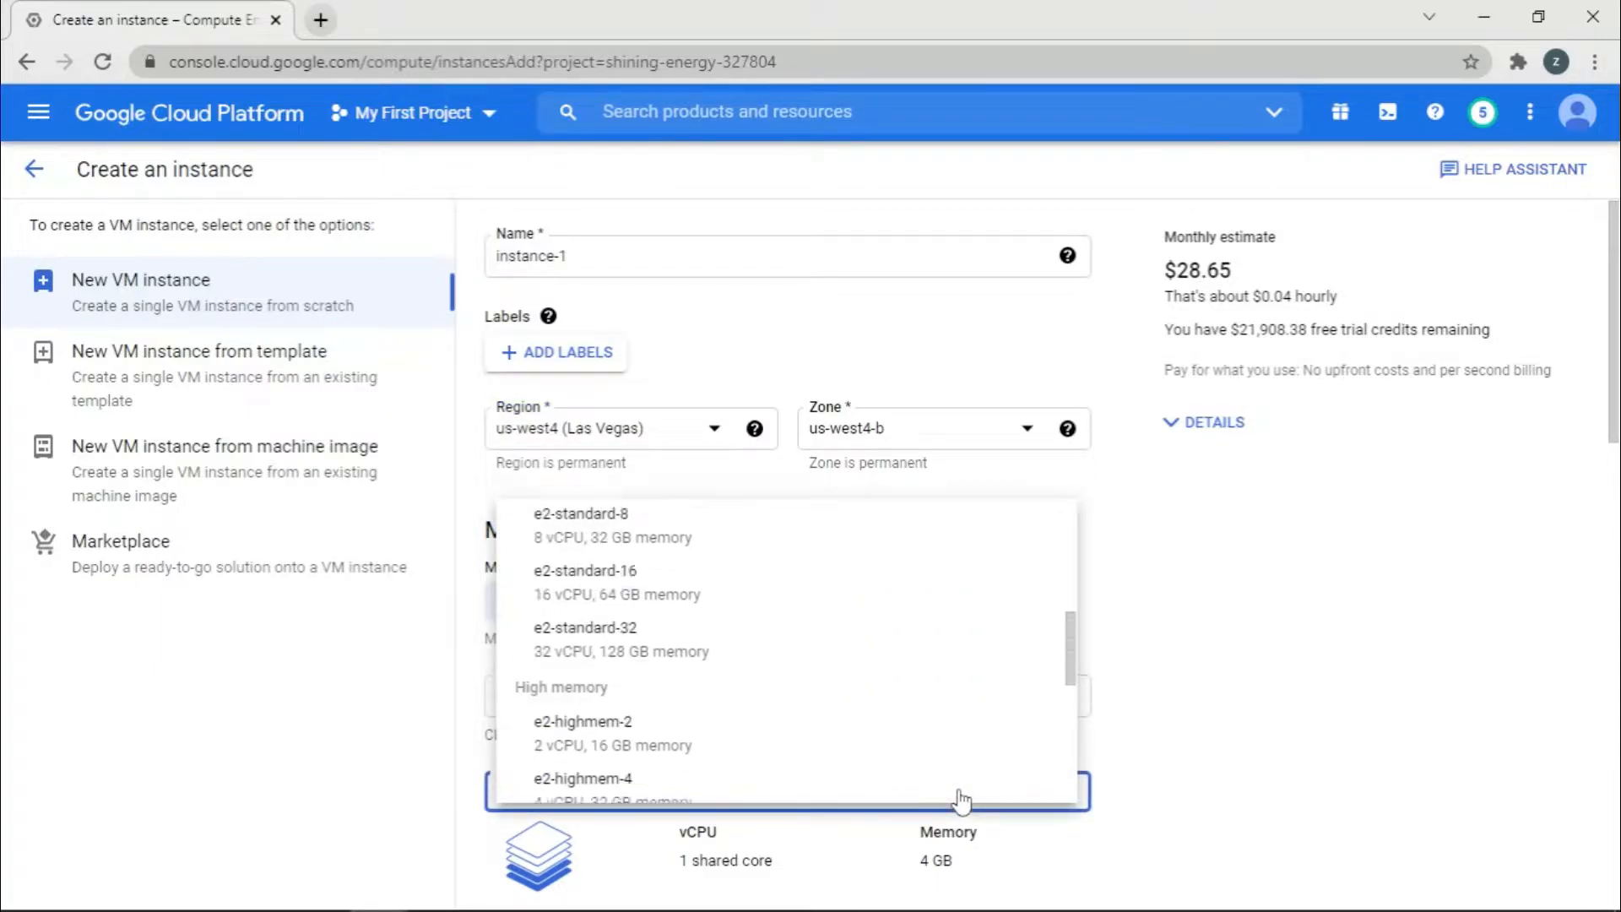
{"action": "left_click", "coordinate": [1306, 717]}
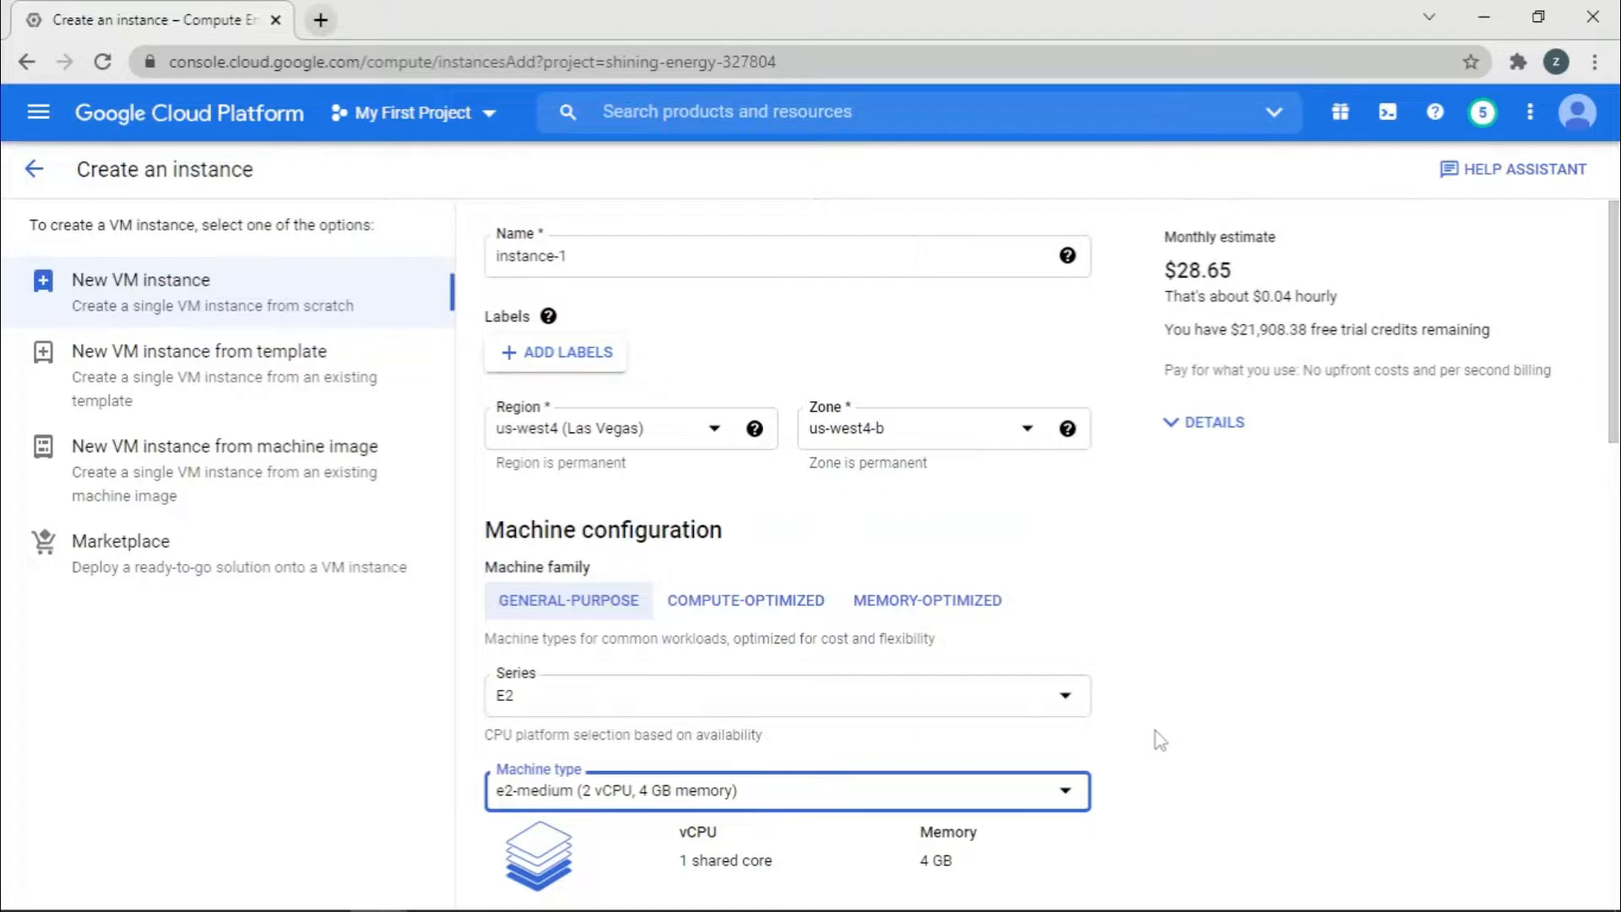
Open the boot disk configuration for editing and choose Debian as the operating system from the public images
{"action": "scroll", "coordinate": [1156, 734], "scroll_direction": "down", "scroll_amount": 7}
{"action": "scroll", "coordinate": [1156, 734], "scroll_direction": "down", "scroll_amount": 2}
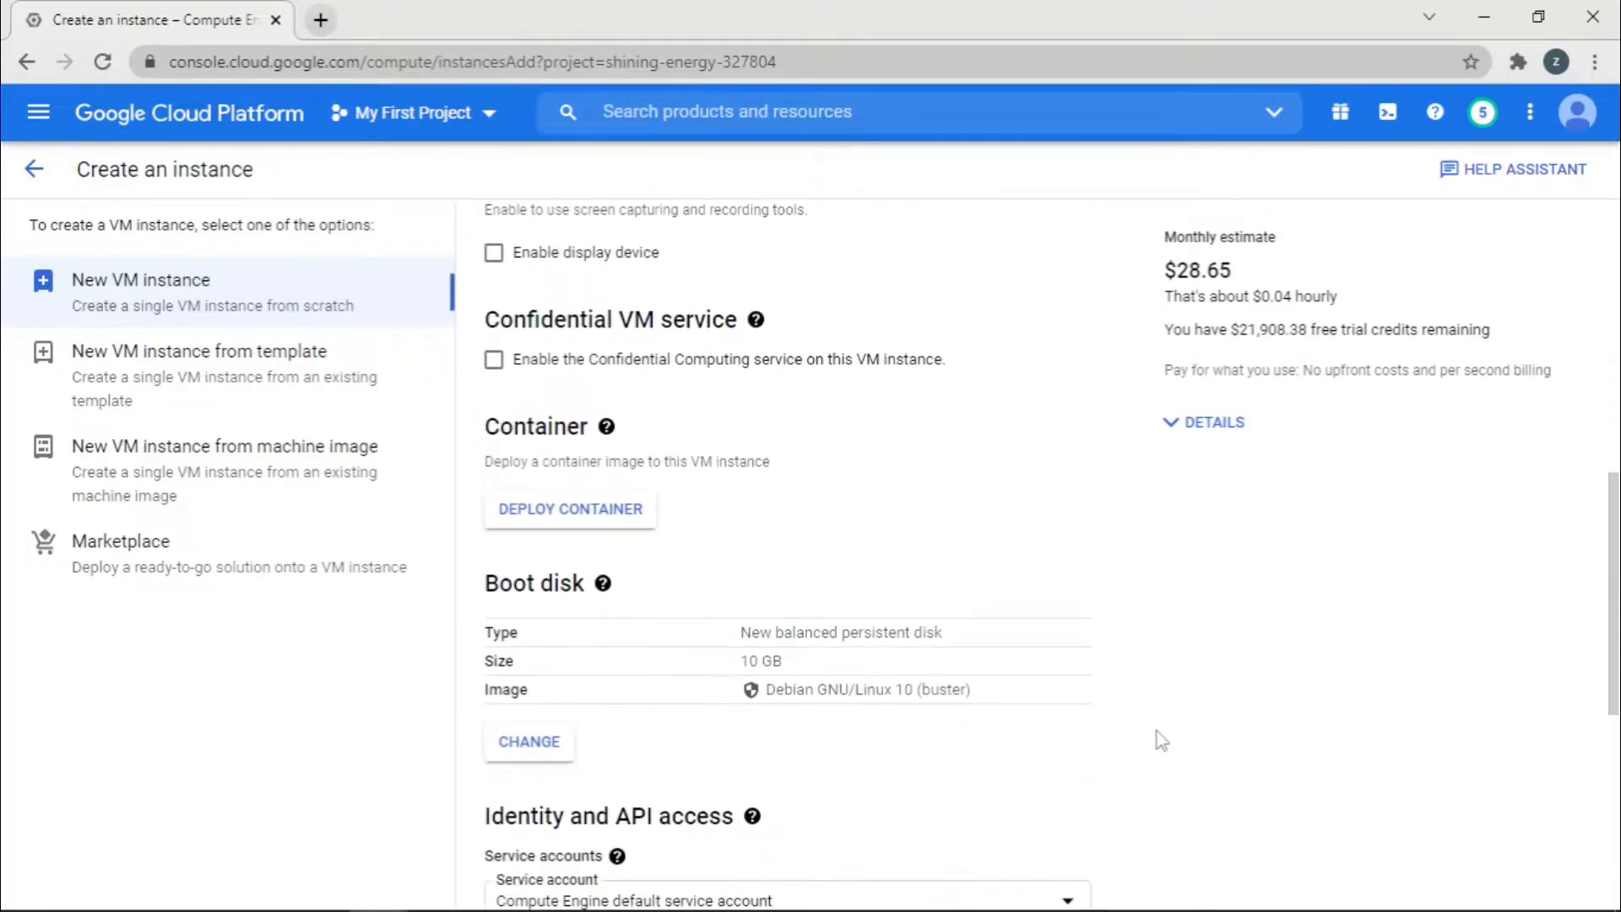
{"action": "scroll", "coordinate": [1158, 740], "scroll_direction": "down", "scroll_amount": 2}
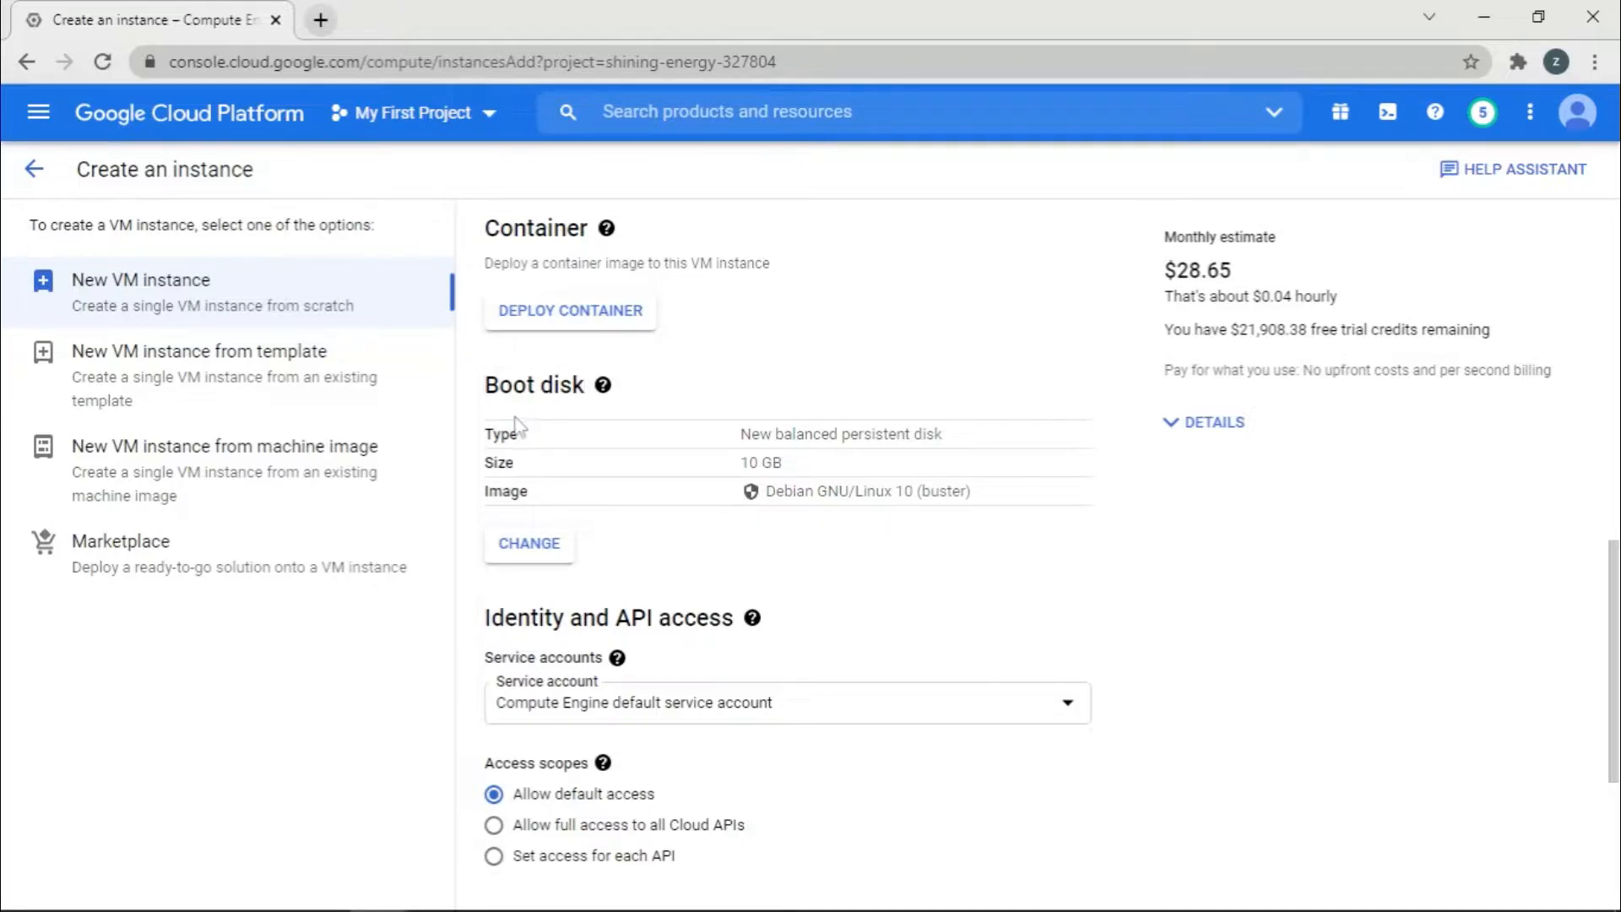
{"action": "left_click", "coordinate": [535, 545]}
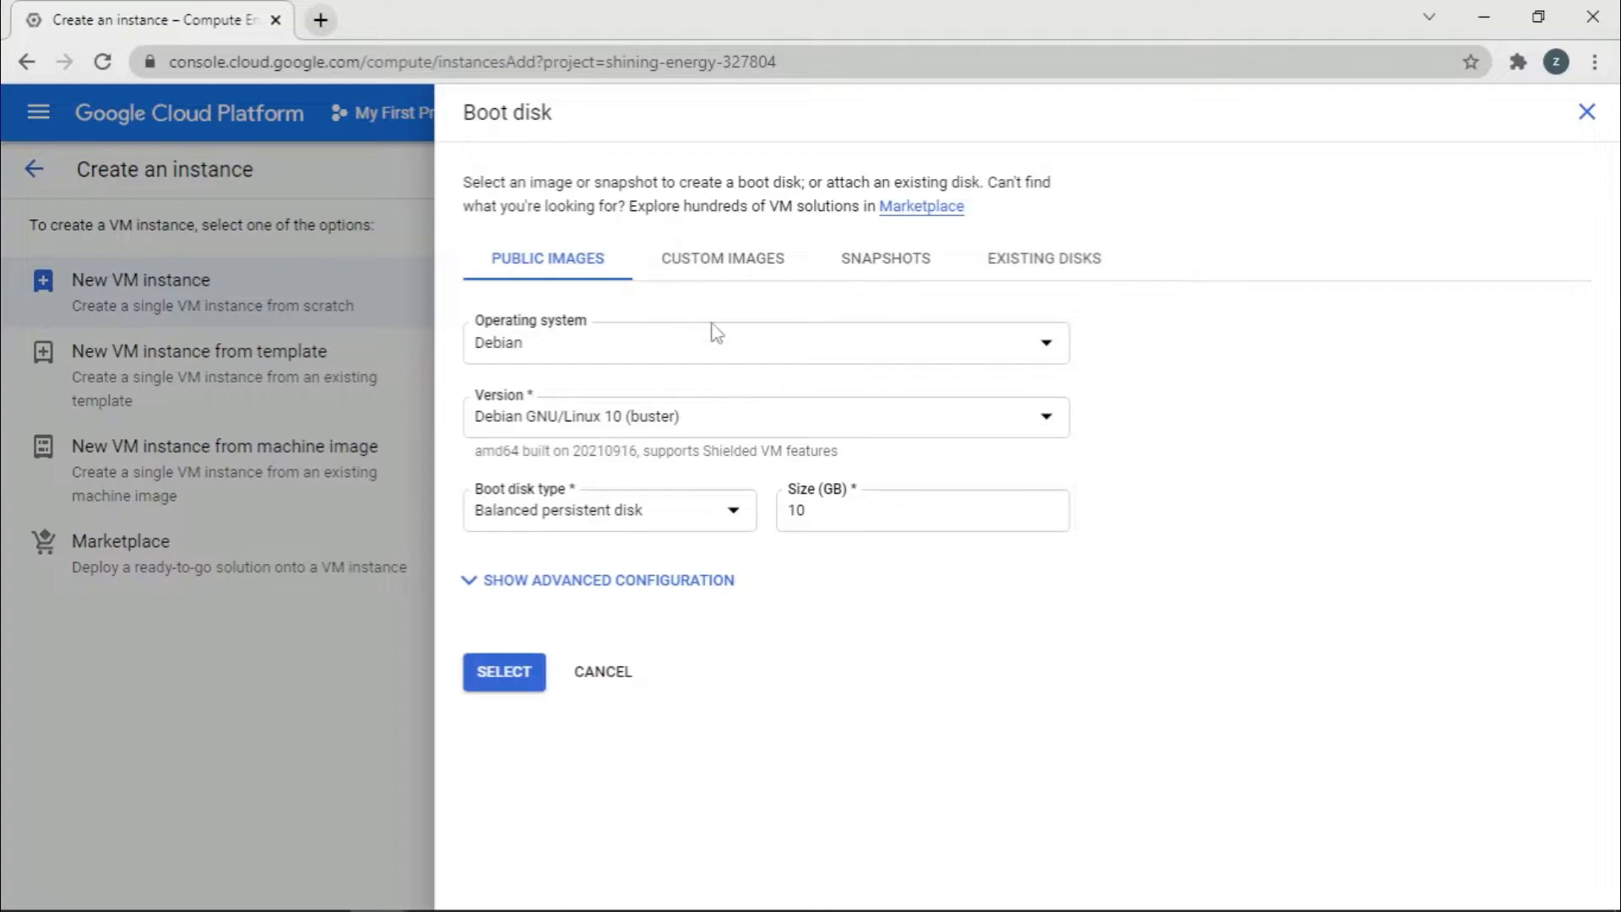
{"action": "left_click", "coordinate": [761, 347]}
{"action": "scroll", "coordinate": [813, 543], "scroll_direction": "down", "scroll_amount": 2}
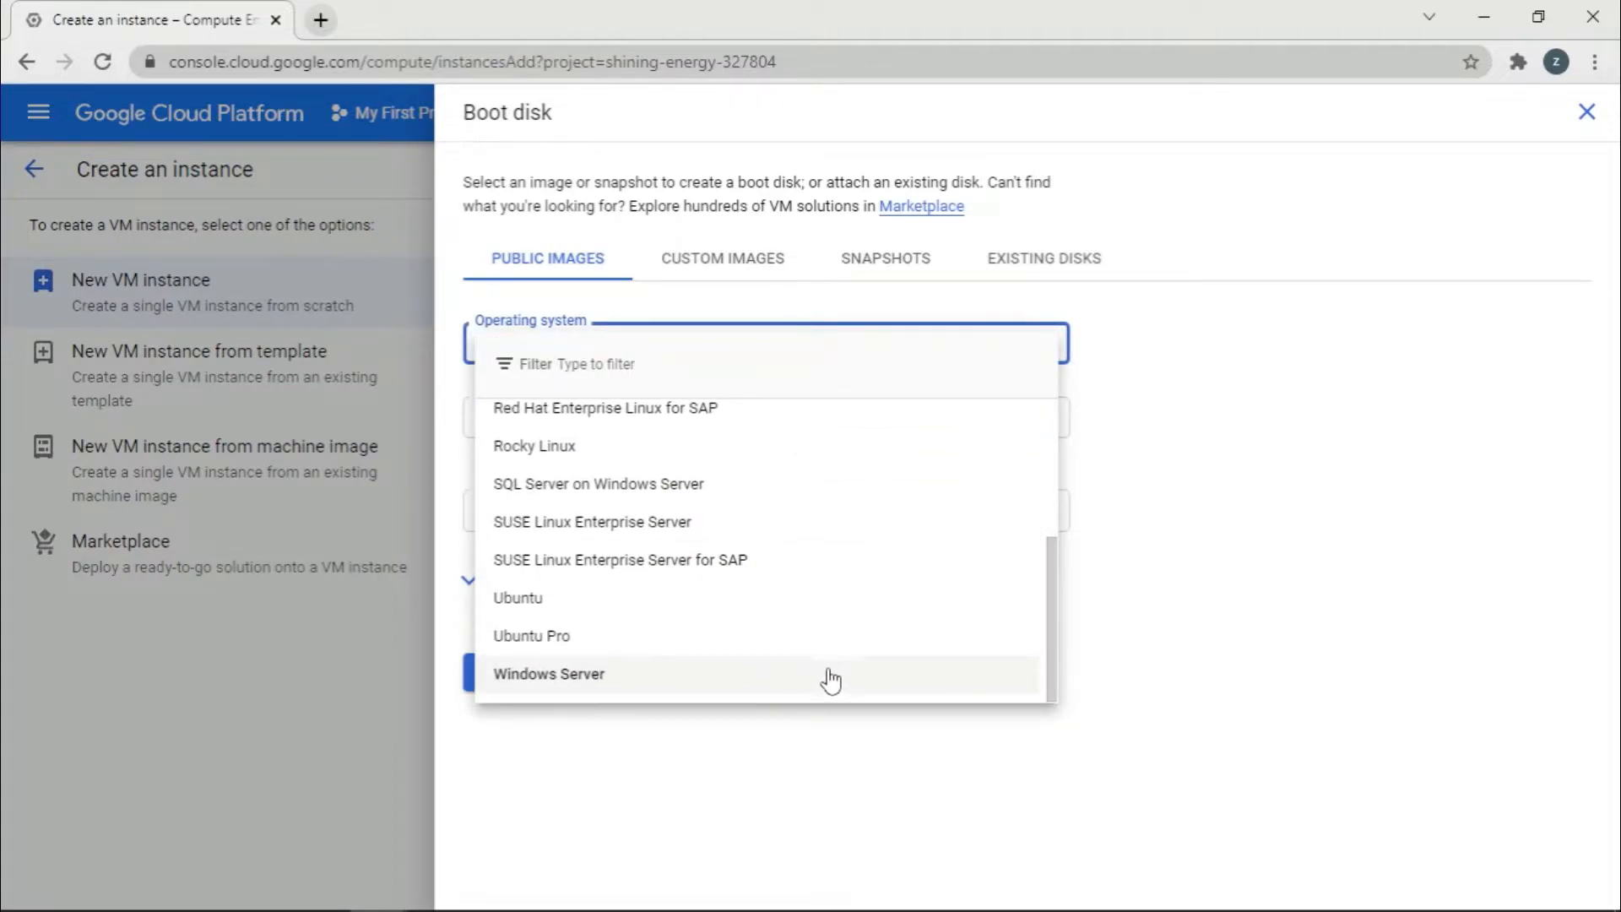
{"action": "scroll", "coordinate": [935, 595], "scroll_direction": "up", "scroll_amount": 3}
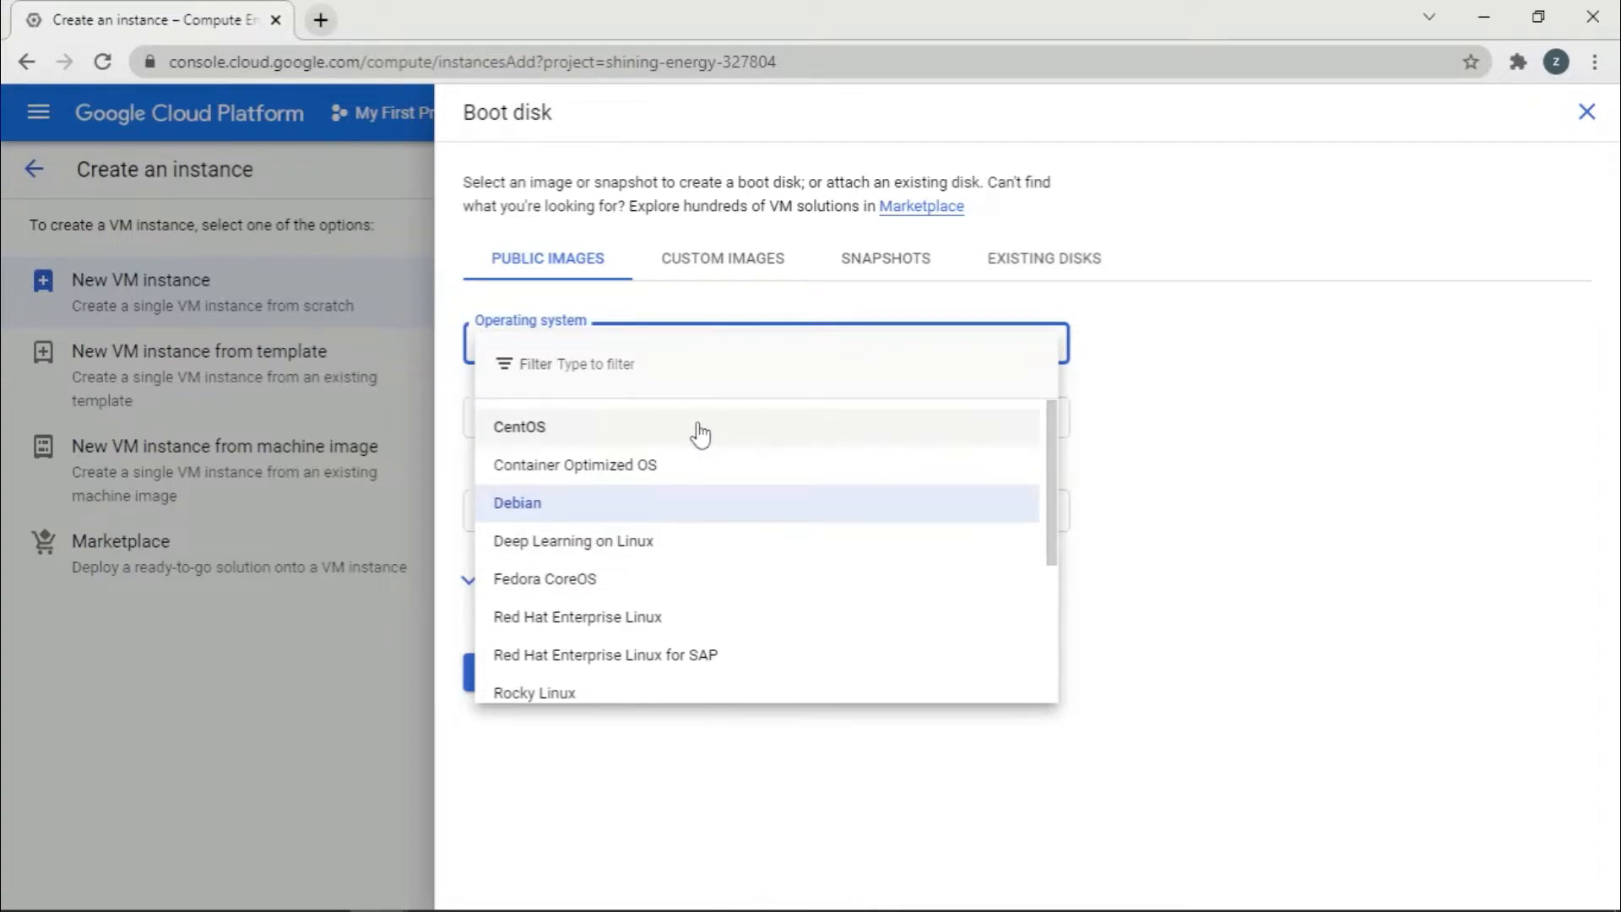
{"action": "left_click", "coordinate": [671, 504]}
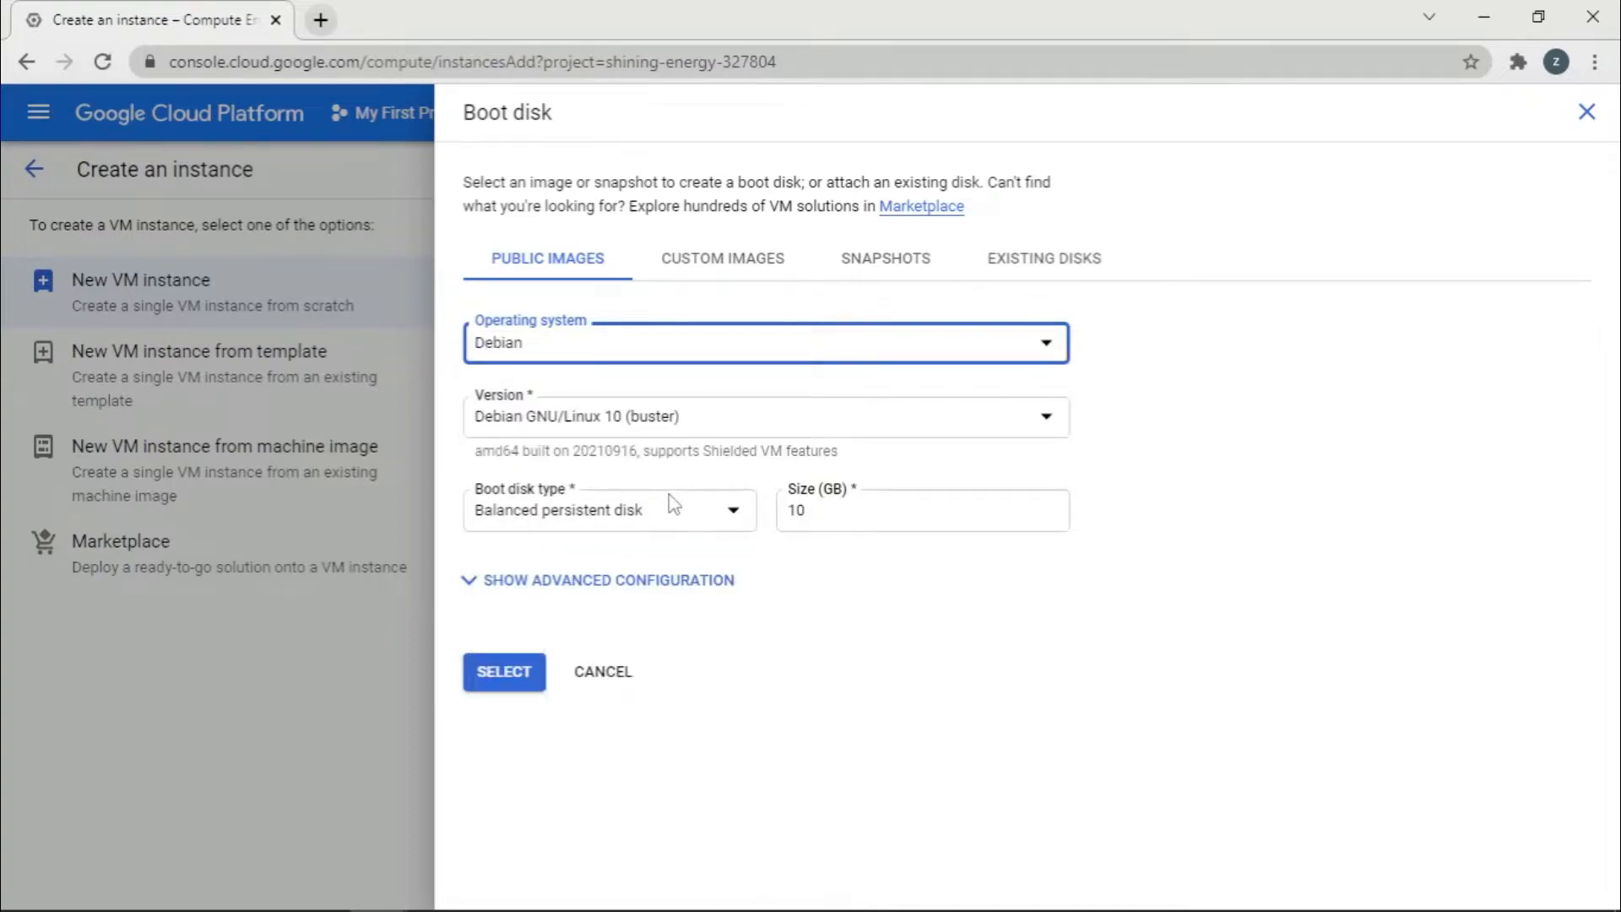
Keep the Debian GNU/Linux 10 (buster) version, set the boot disk size to 30 GB, and apply the boot disk settings
{"action": "left_click", "coordinate": [741, 418]}
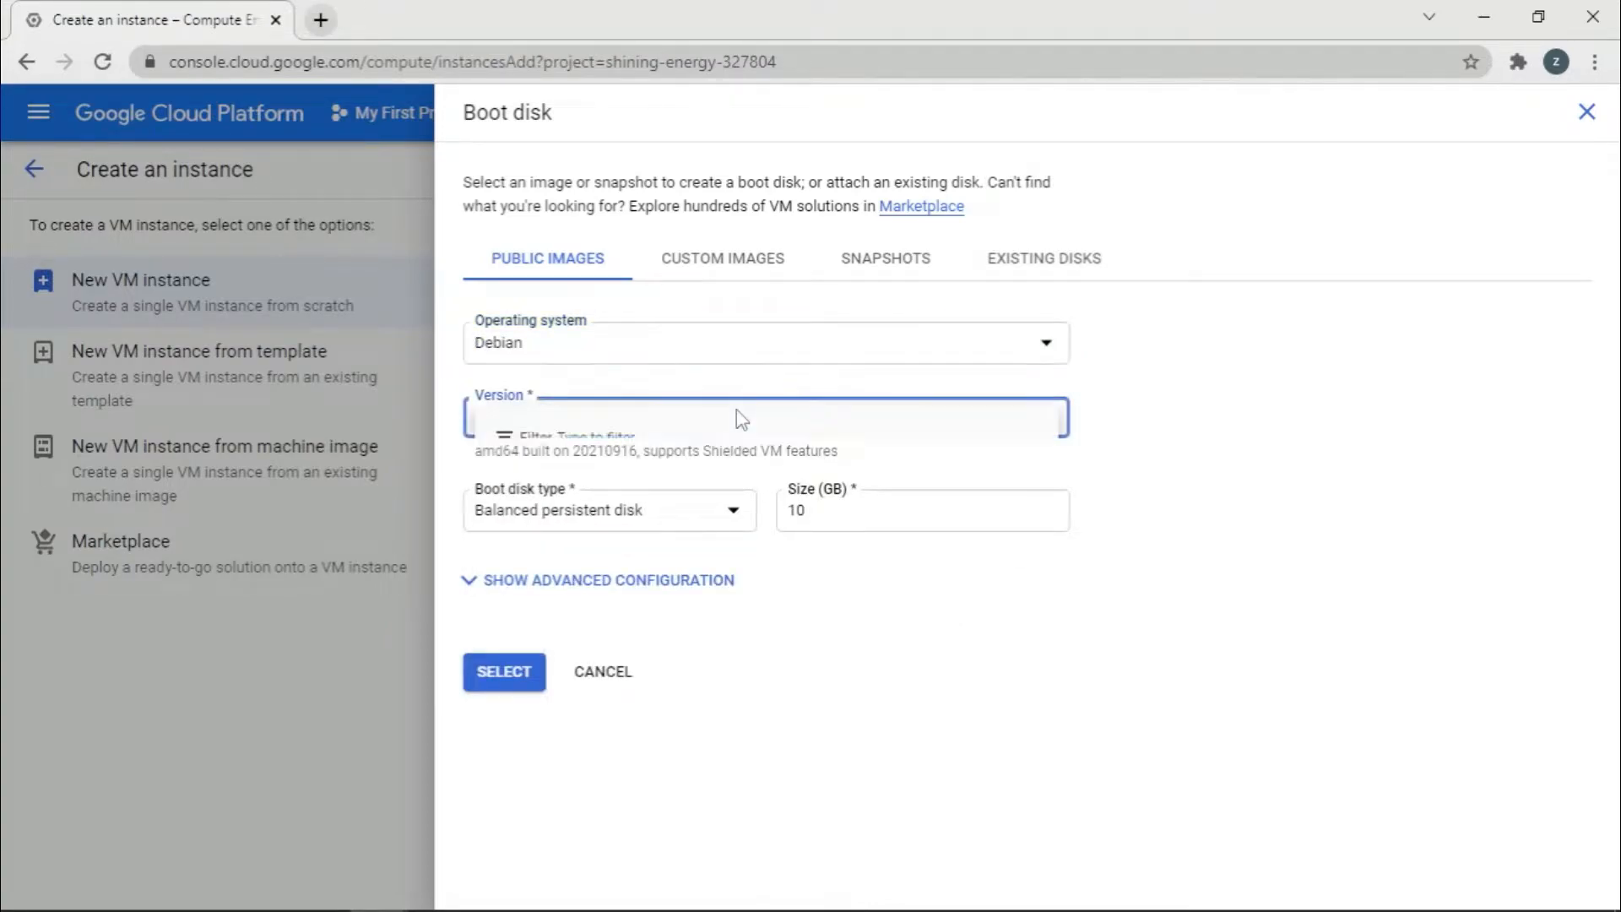
{"action": "left_click", "coordinate": [751, 510]}
{"action": "left_click", "coordinate": [581, 345]}
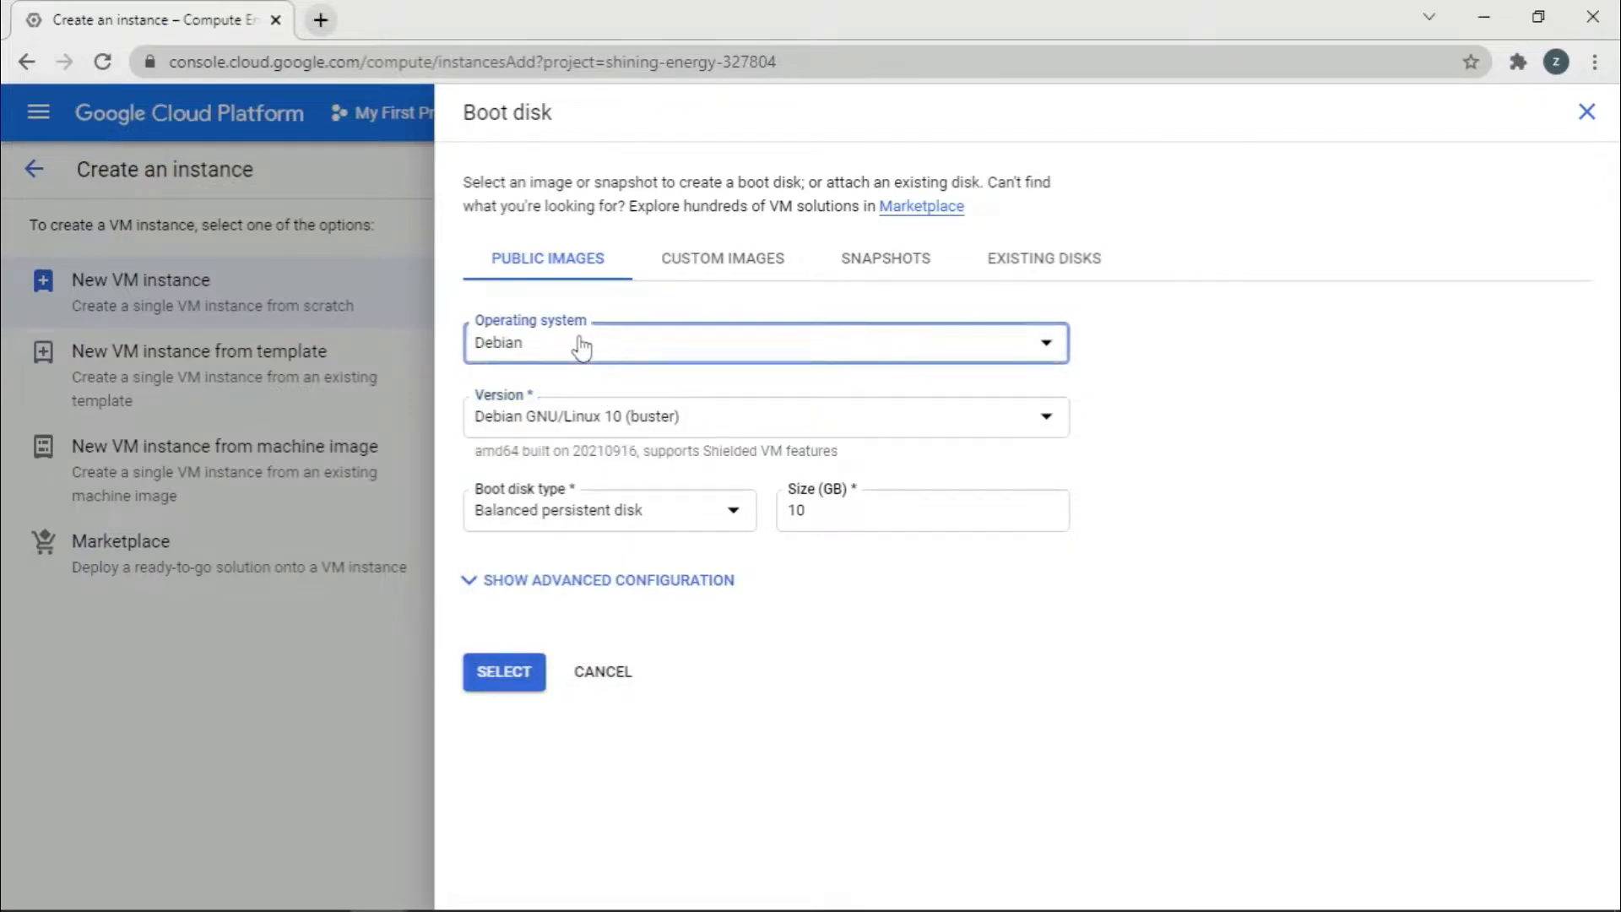
{"action": "left_click", "coordinate": [1203, 404]}
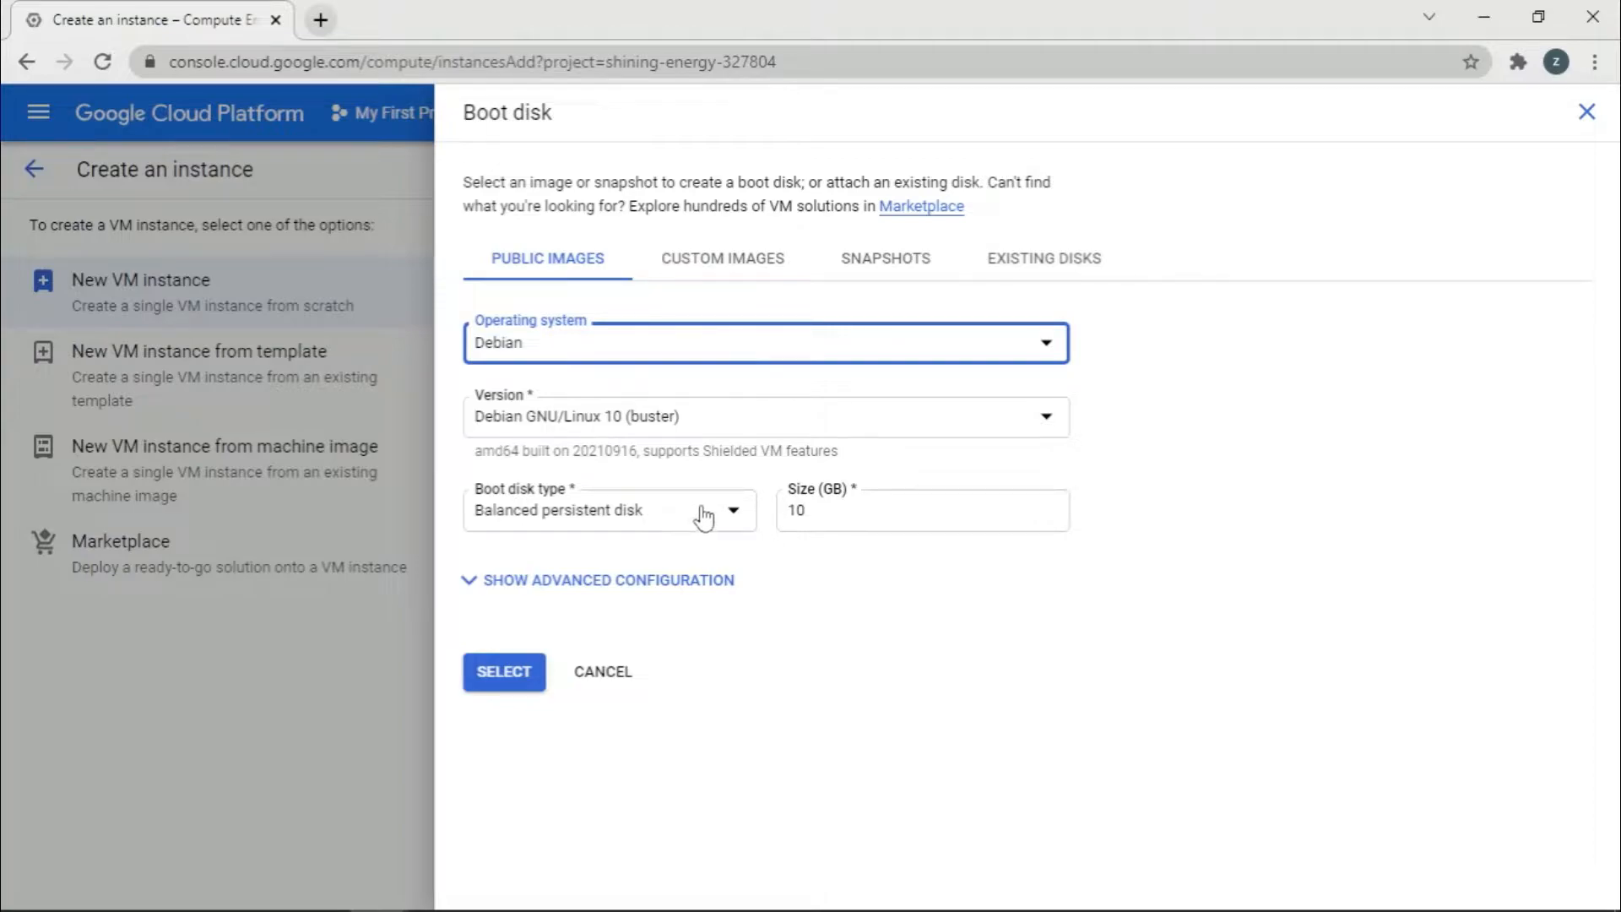
{"action": "left_click", "coordinate": [822, 508]}
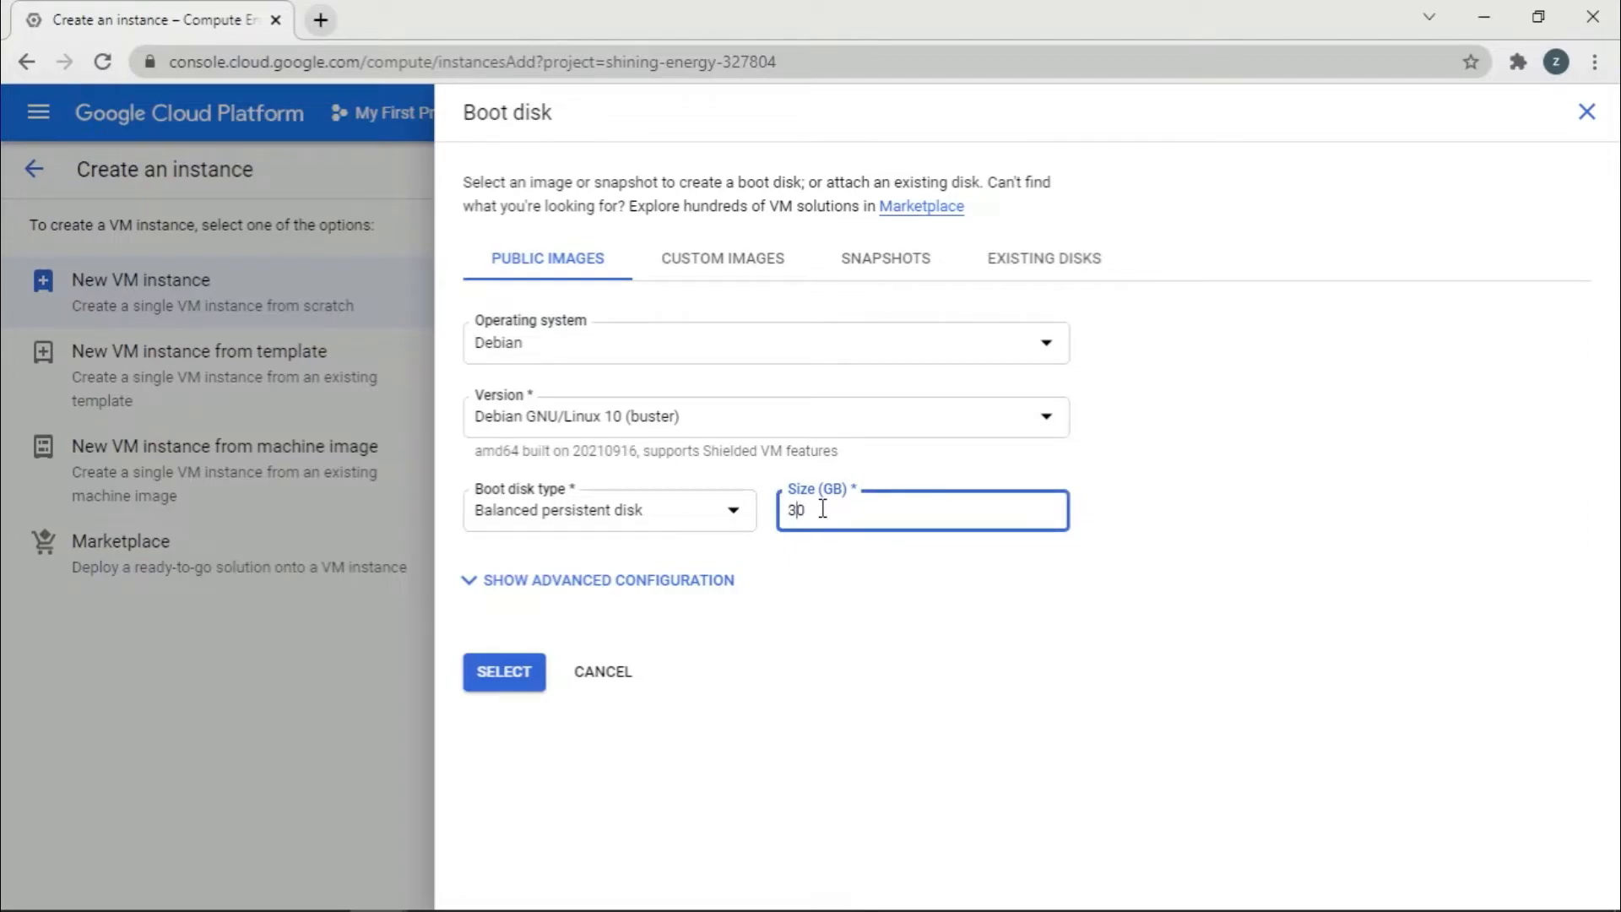
{"action": "left_click", "coordinate": [520, 671]}
Expand the advanced networking and additional disks options, leave them at their defaults, and create the VM instance
{"action": "scroll", "coordinate": [954, 547], "scroll_direction": "down", "scroll_amount": 4}
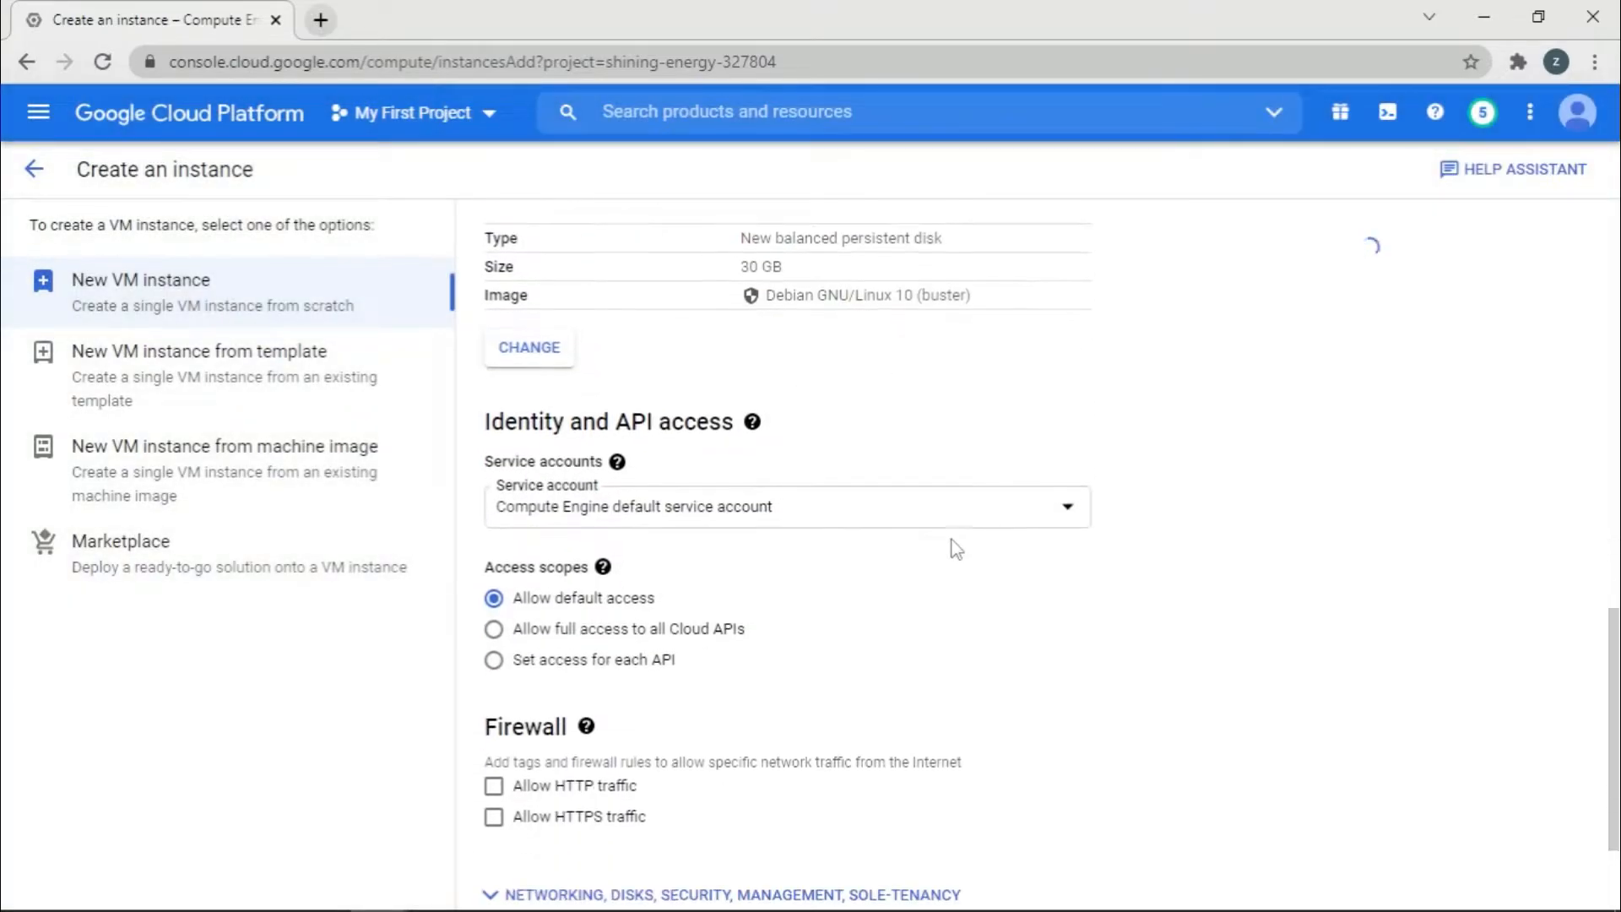
{"action": "scroll", "coordinate": [953, 544], "scroll_direction": "down", "scroll_amount": 1}
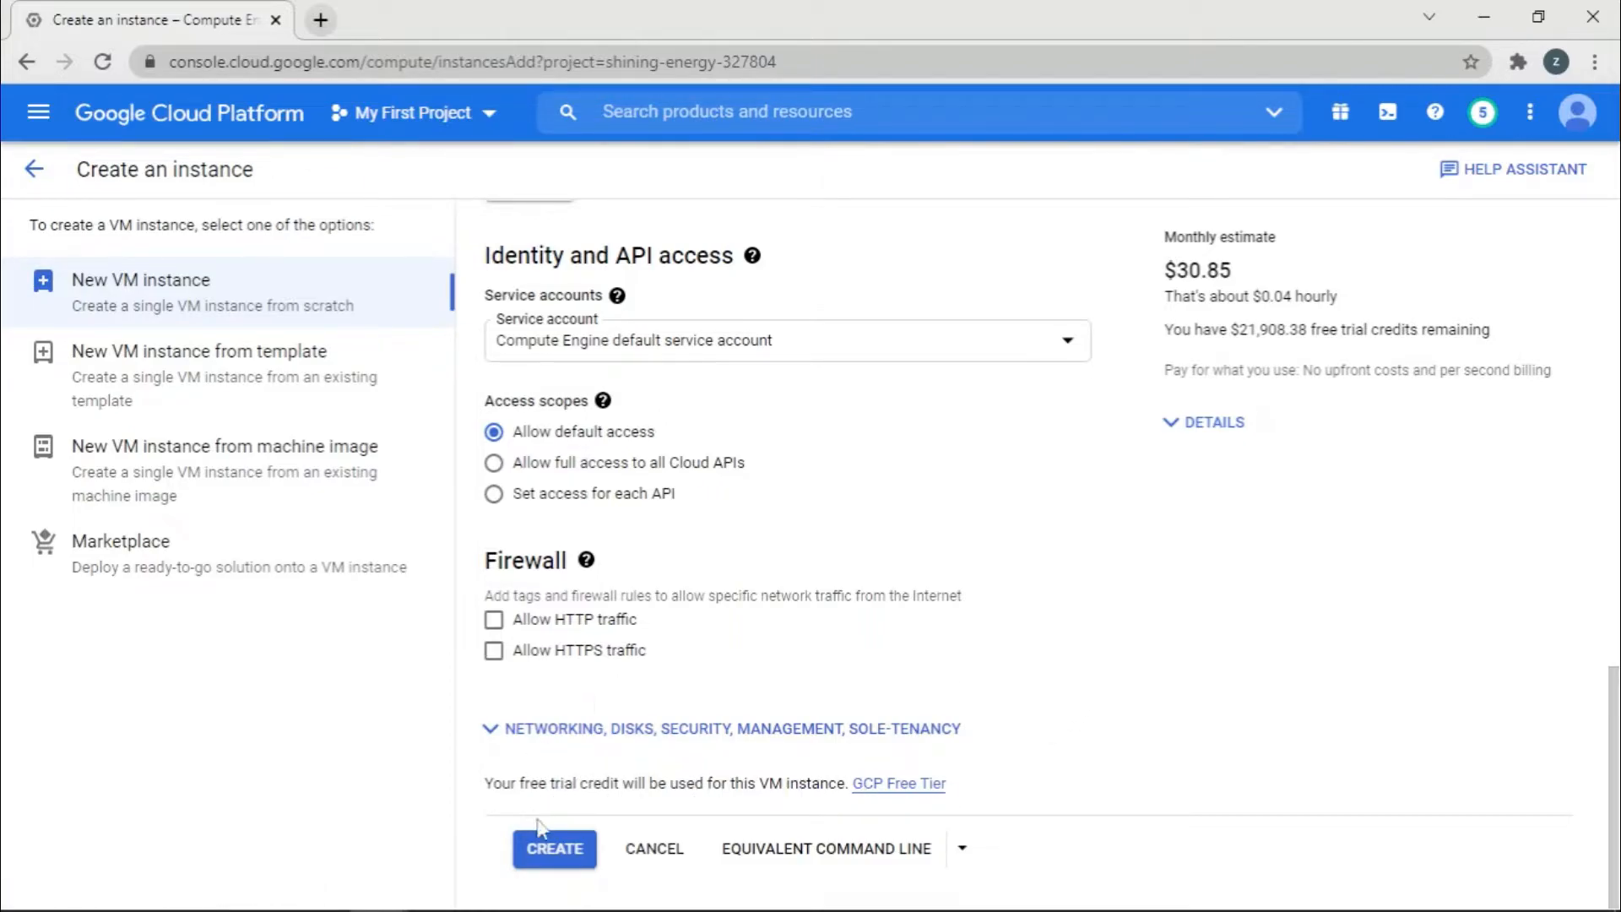
{"action": "left_click", "coordinate": [868, 738]}
{"action": "scroll", "coordinate": [868, 741], "scroll_direction": "down", "scroll_amount": 5}
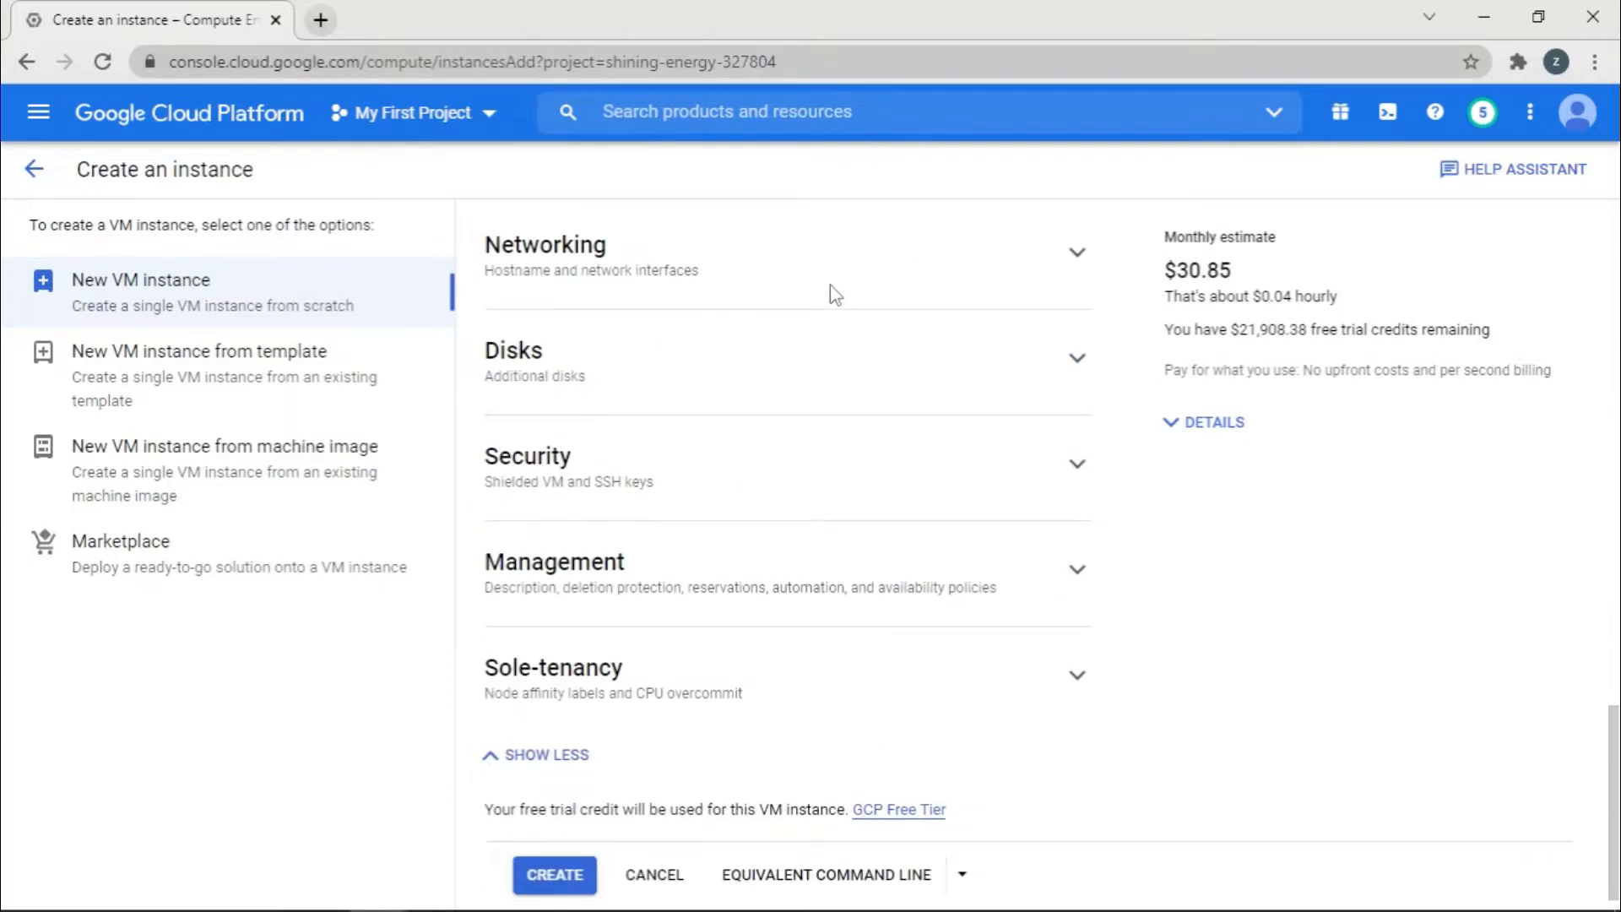
{"action": "left_click", "coordinate": [1076, 252]}
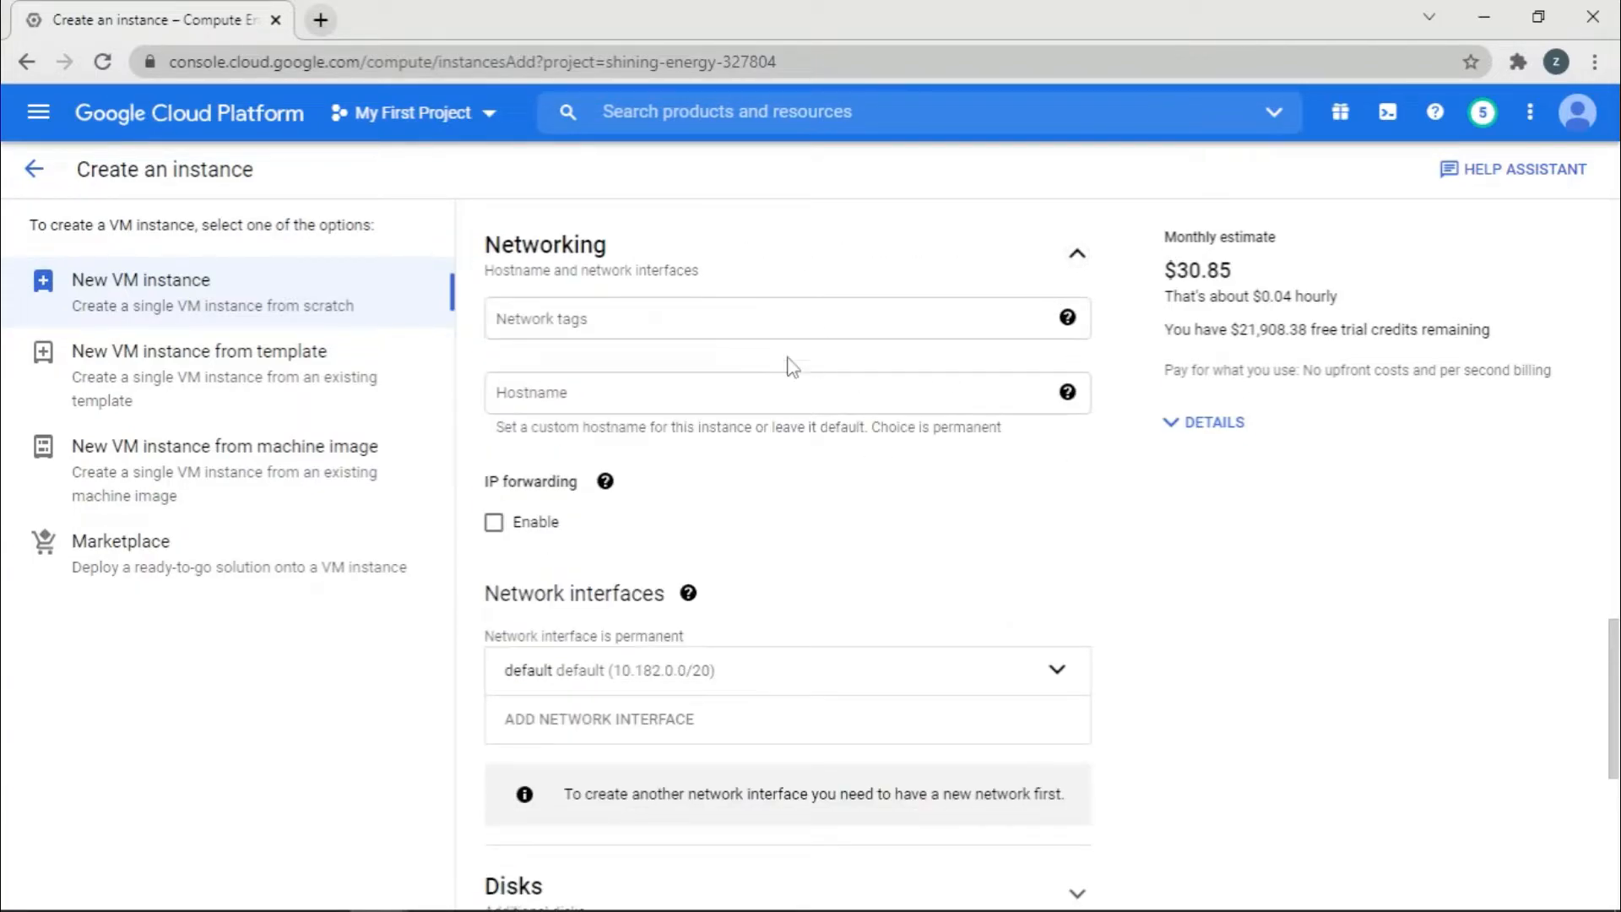
{"action": "scroll", "coordinate": [731, 354], "scroll_direction": "down", "scroll_amount": 2}
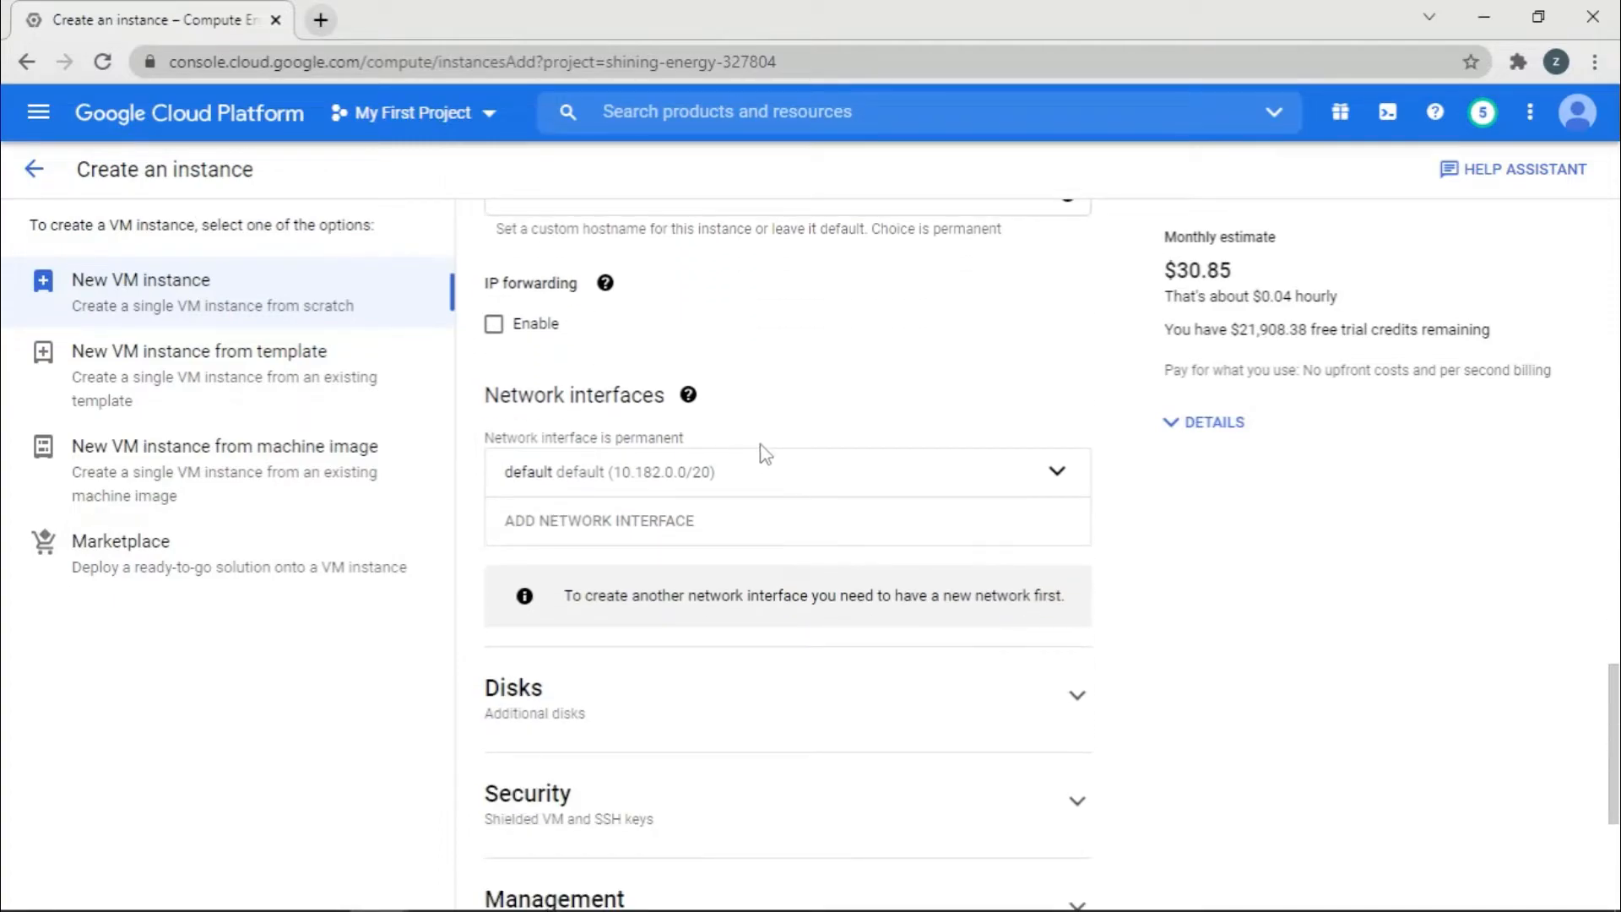
{"action": "scroll", "coordinate": [791, 508], "scroll_direction": "down", "scroll_amount": 4}
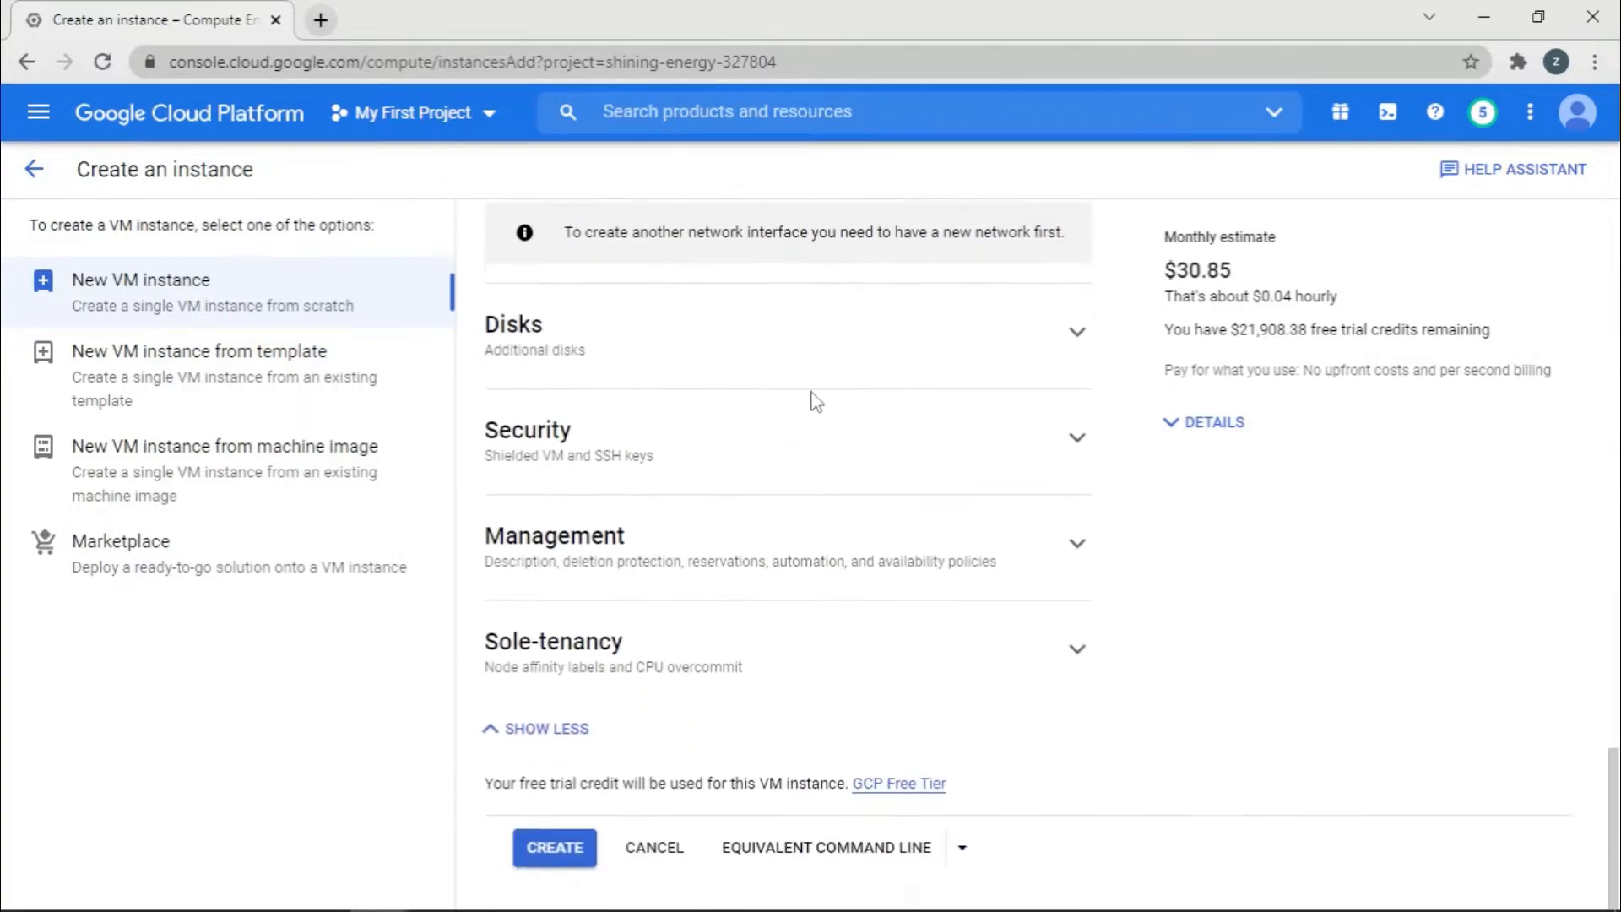
{"action": "left_click", "coordinate": [1077, 331]}
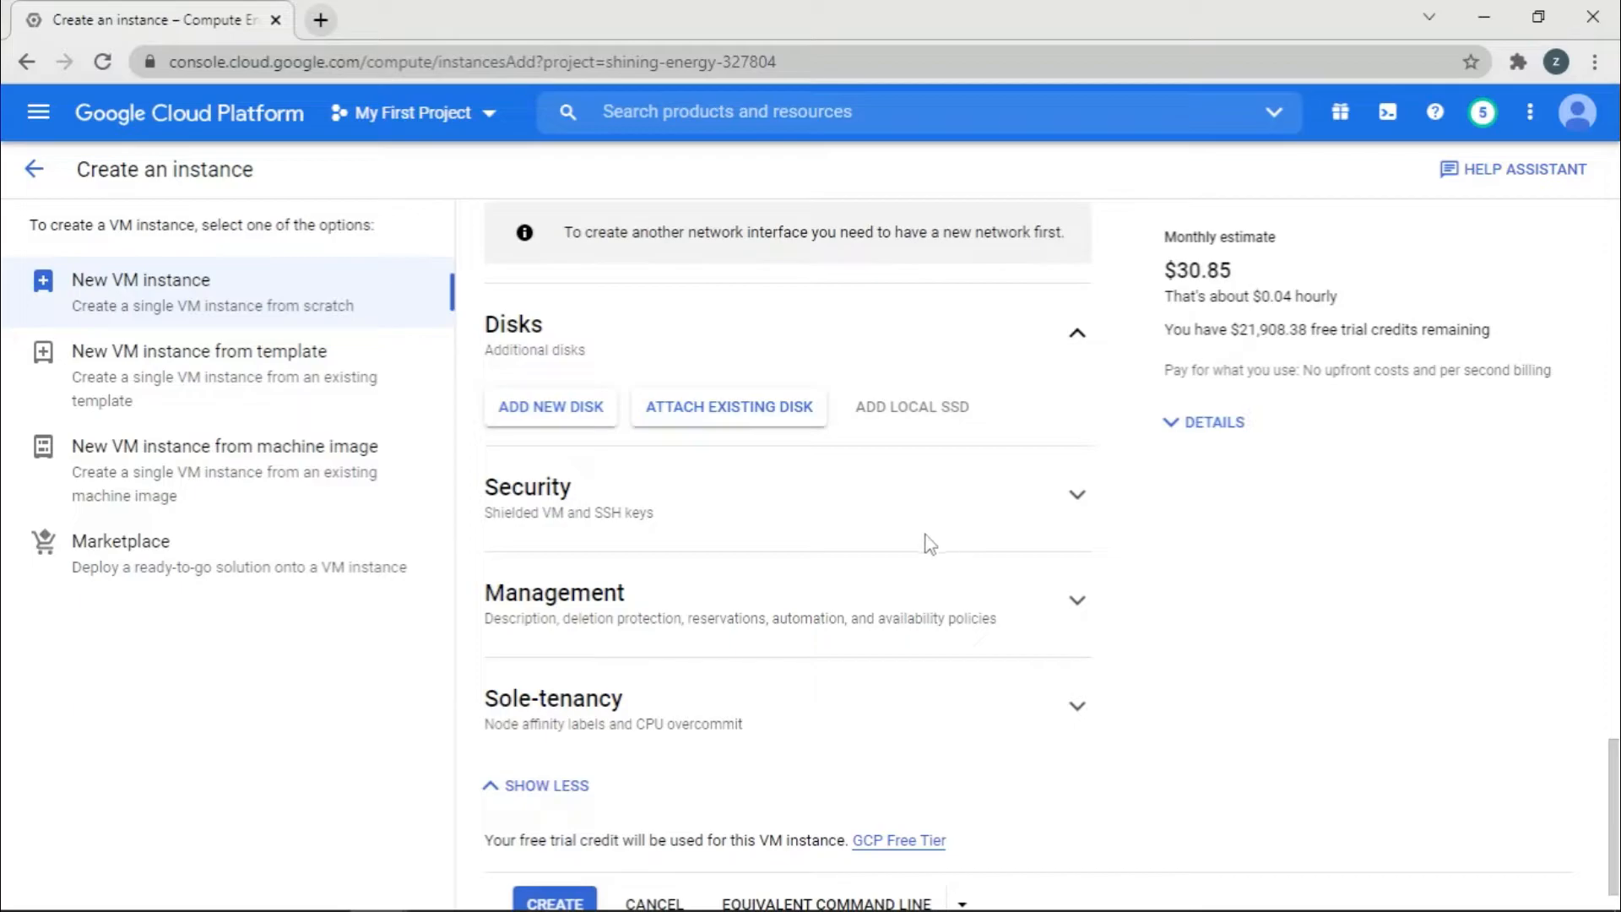
{"action": "scroll", "coordinate": [920, 591], "scroll_direction": "down", "scroll_amount": 1}
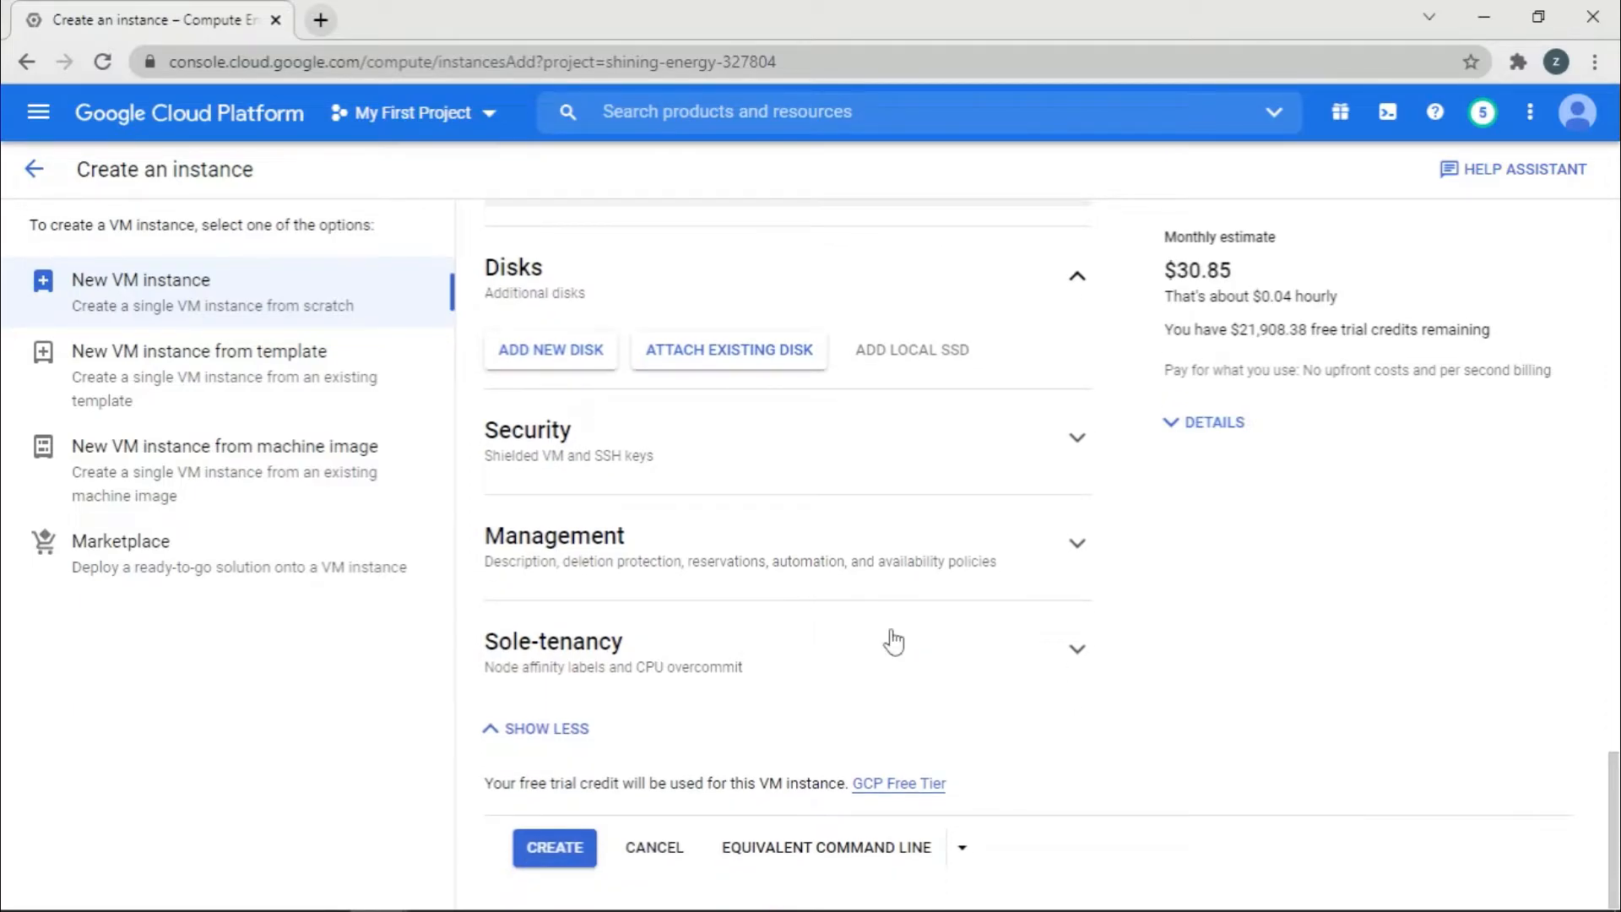
{"action": "left_click", "coordinate": [546, 861]}
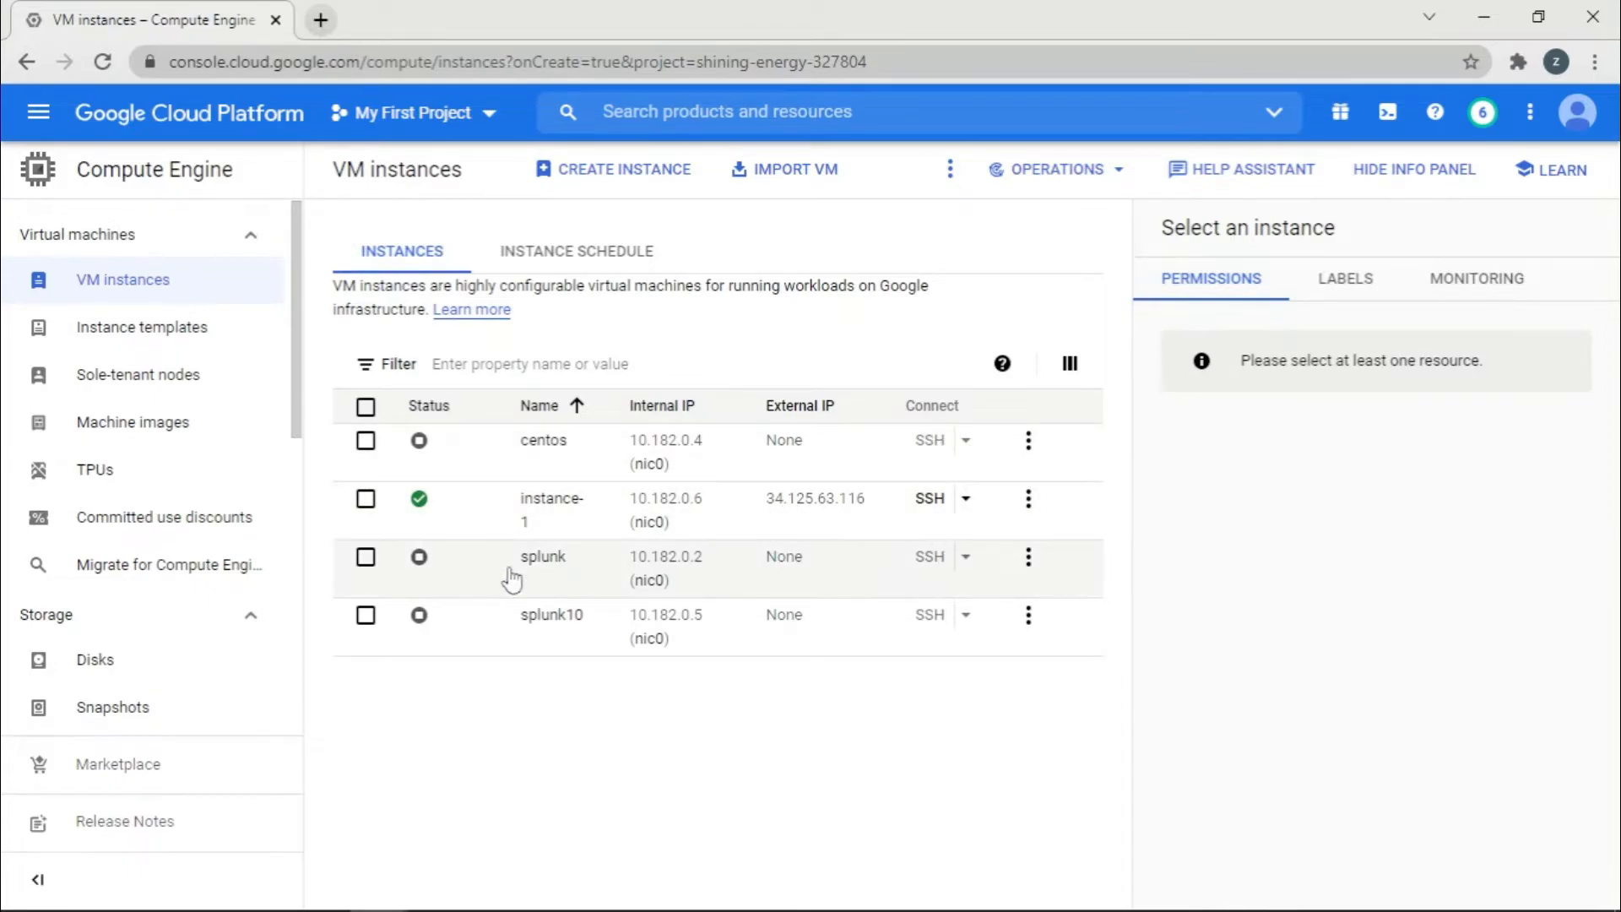
Stop the running VM instance-1 and confirm the shutdown
{"action": "left_click", "coordinate": [932, 500]}
{"action": "left_click", "coordinate": [1028, 500]}
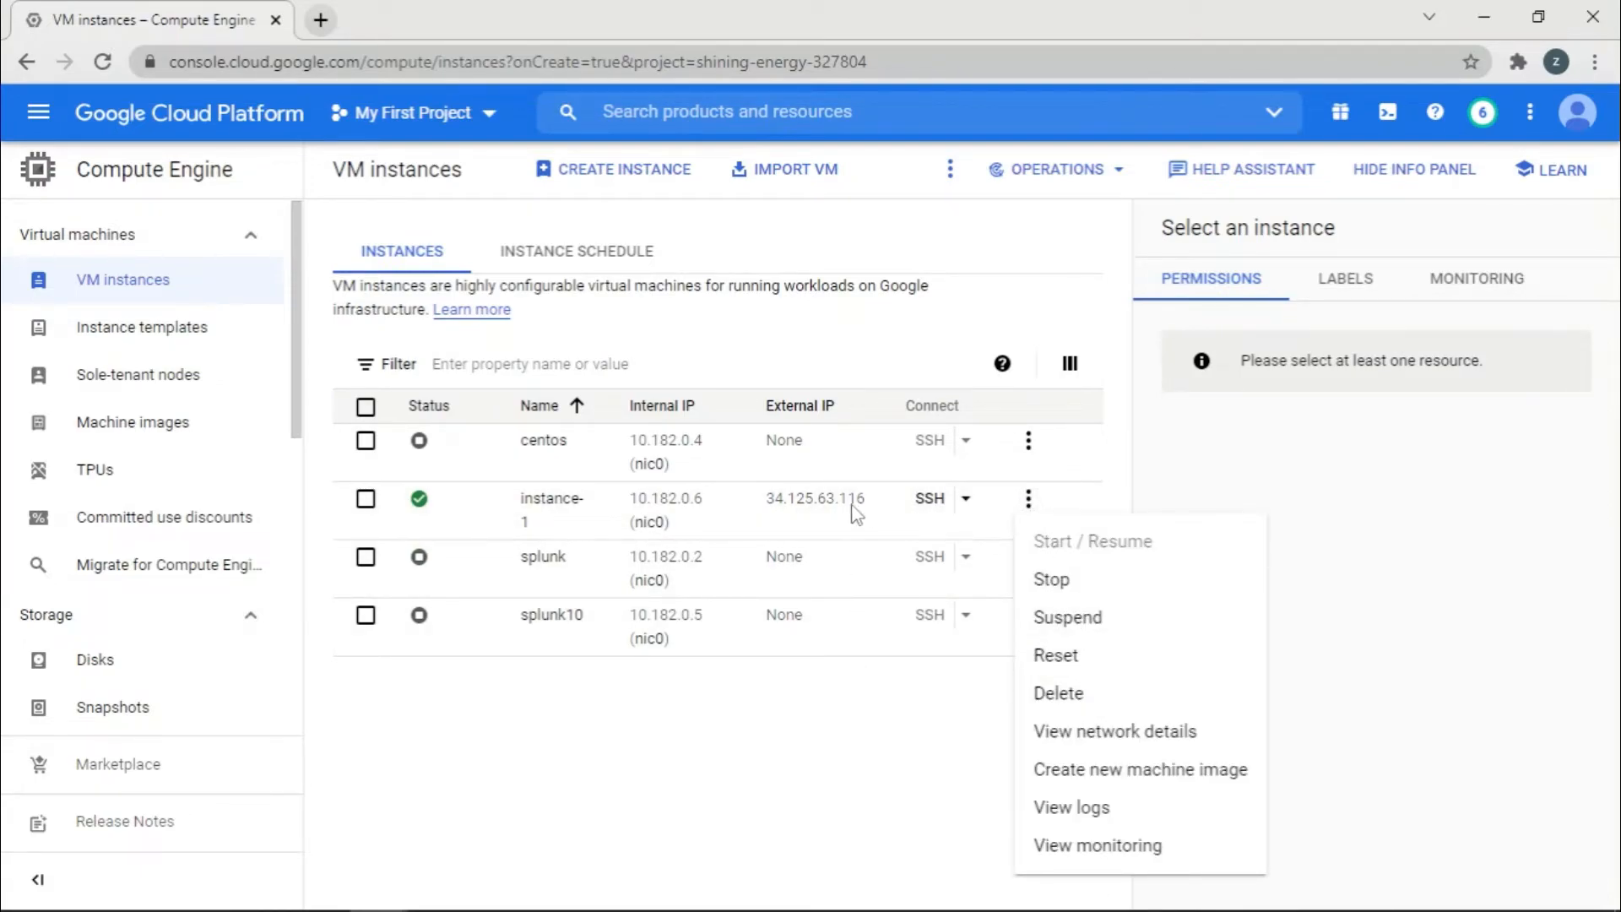
{"action": "left_click", "coordinate": [1051, 581]}
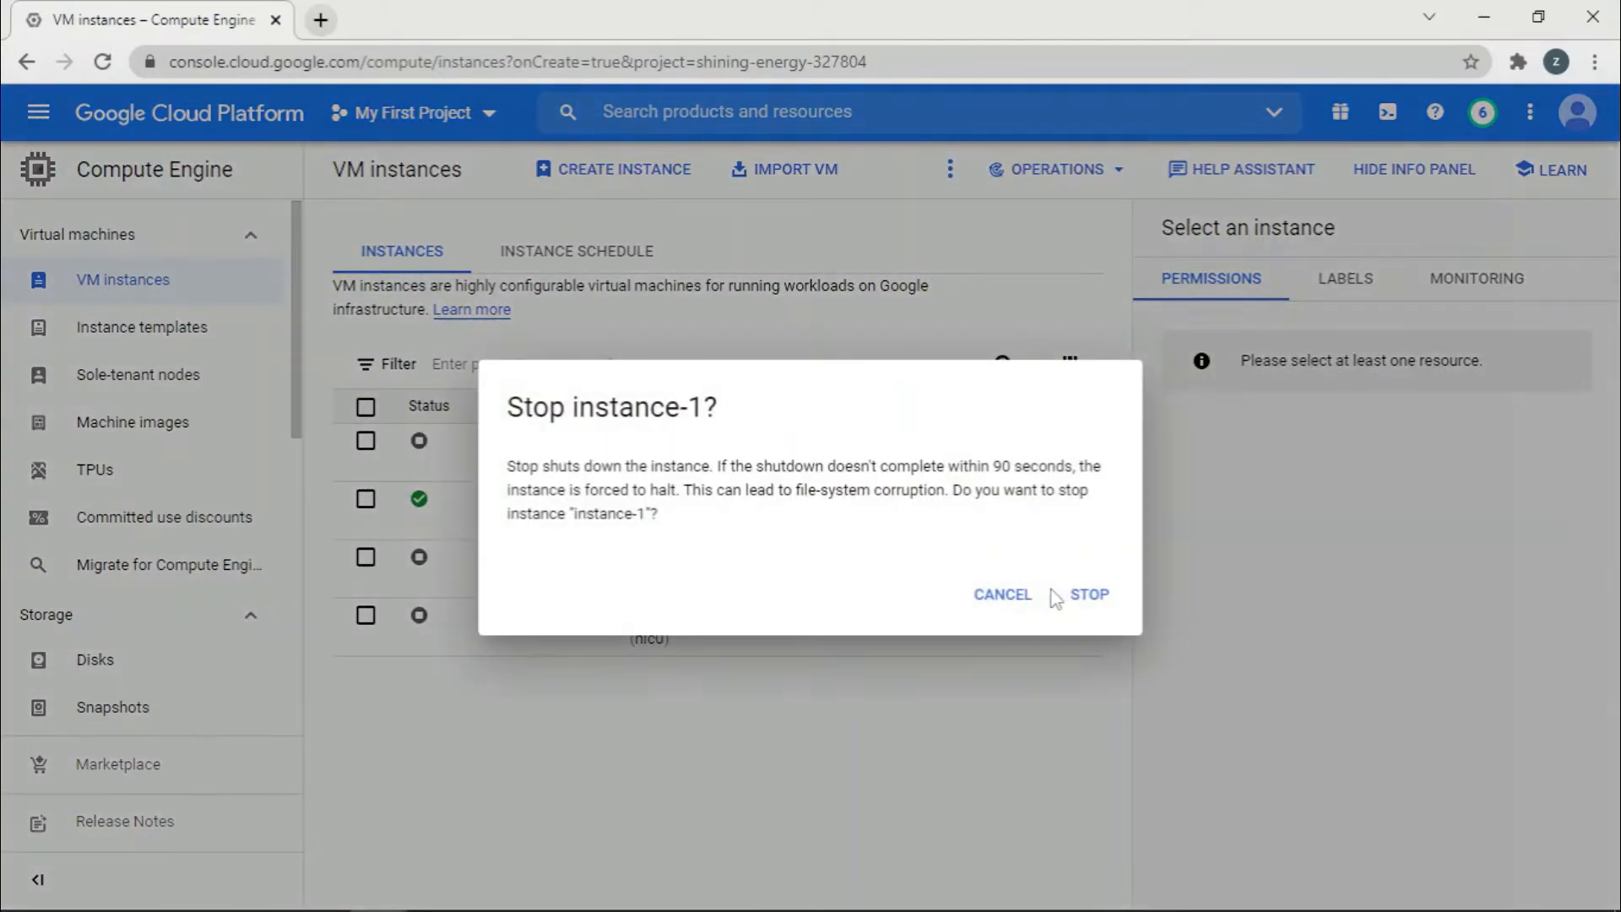
{"action": "left_click", "coordinate": [1082, 596]}
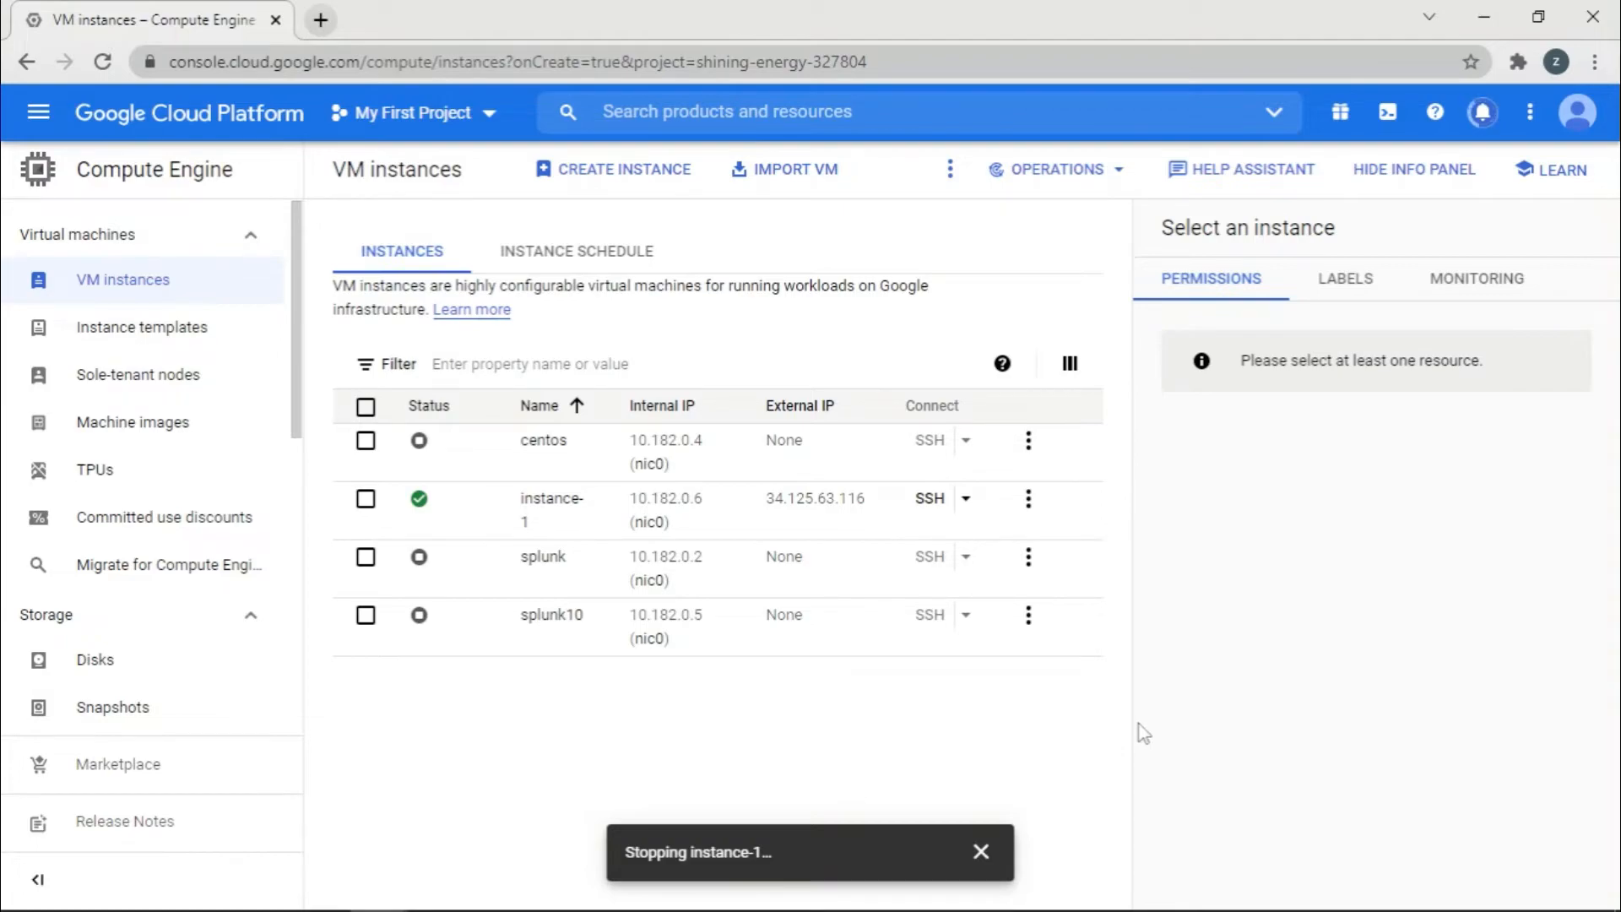
Examine the project's notifications from the newest activity down to the oldest, and close the list
{"action": "left_click", "coordinate": [1479, 112]}
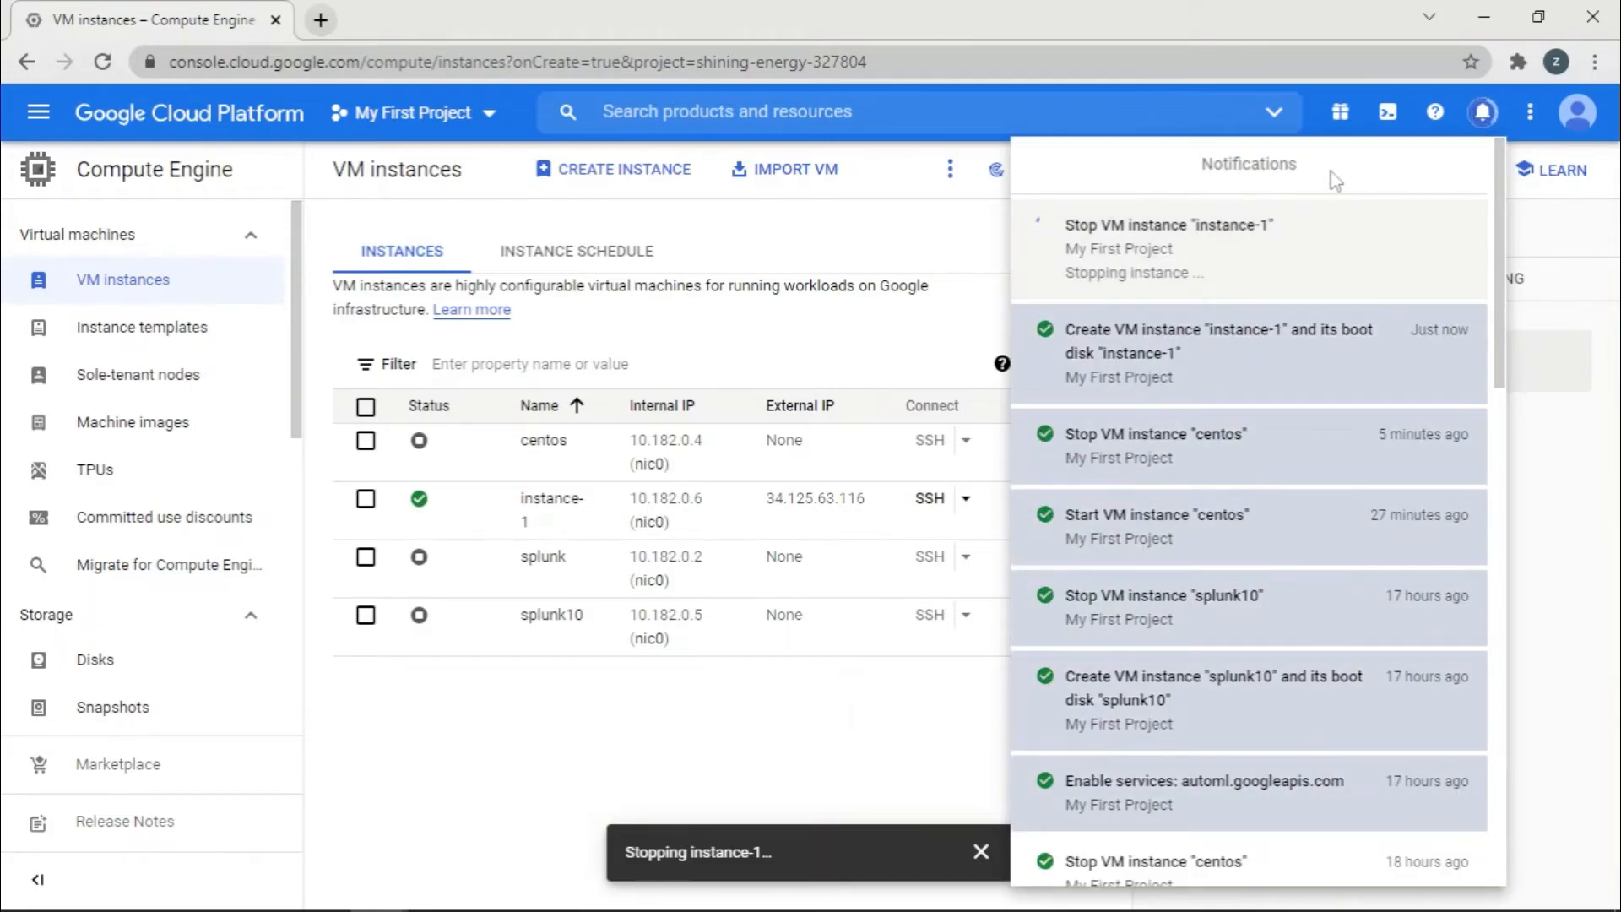
{"action": "scroll", "coordinate": [1295, 481], "scroll_direction": "down", "scroll_amount": 10}
{"action": "scroll", "coordinate": [1314, 514], "scroll_direction": "down", "scroll_amount": 5}
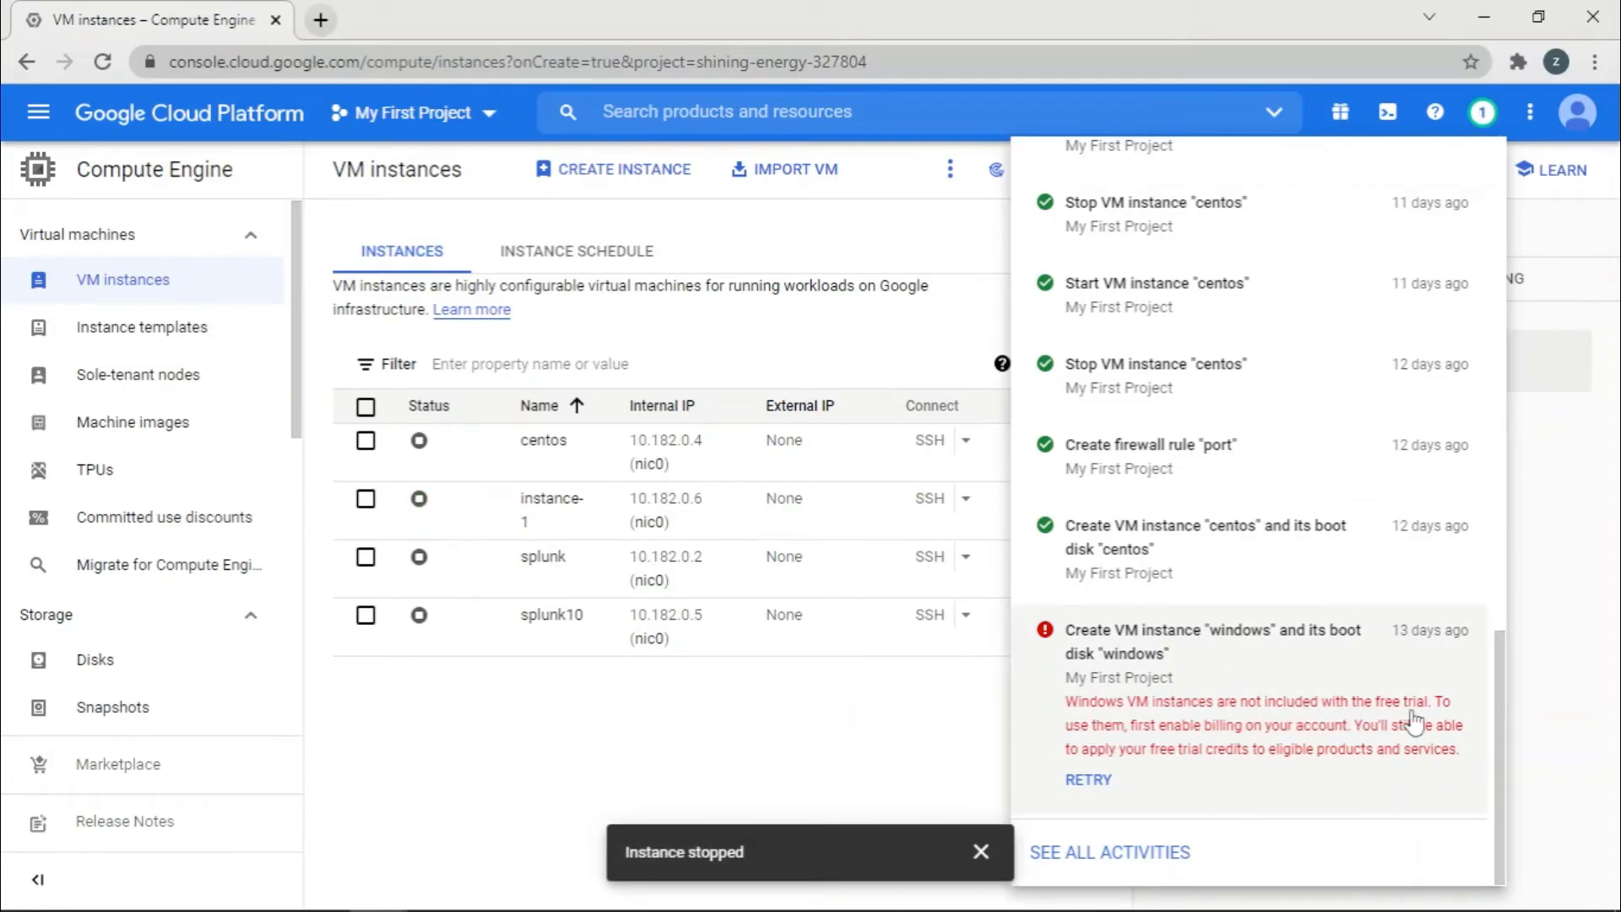
{"action": "left_click", "coordinate": [962, 692]}
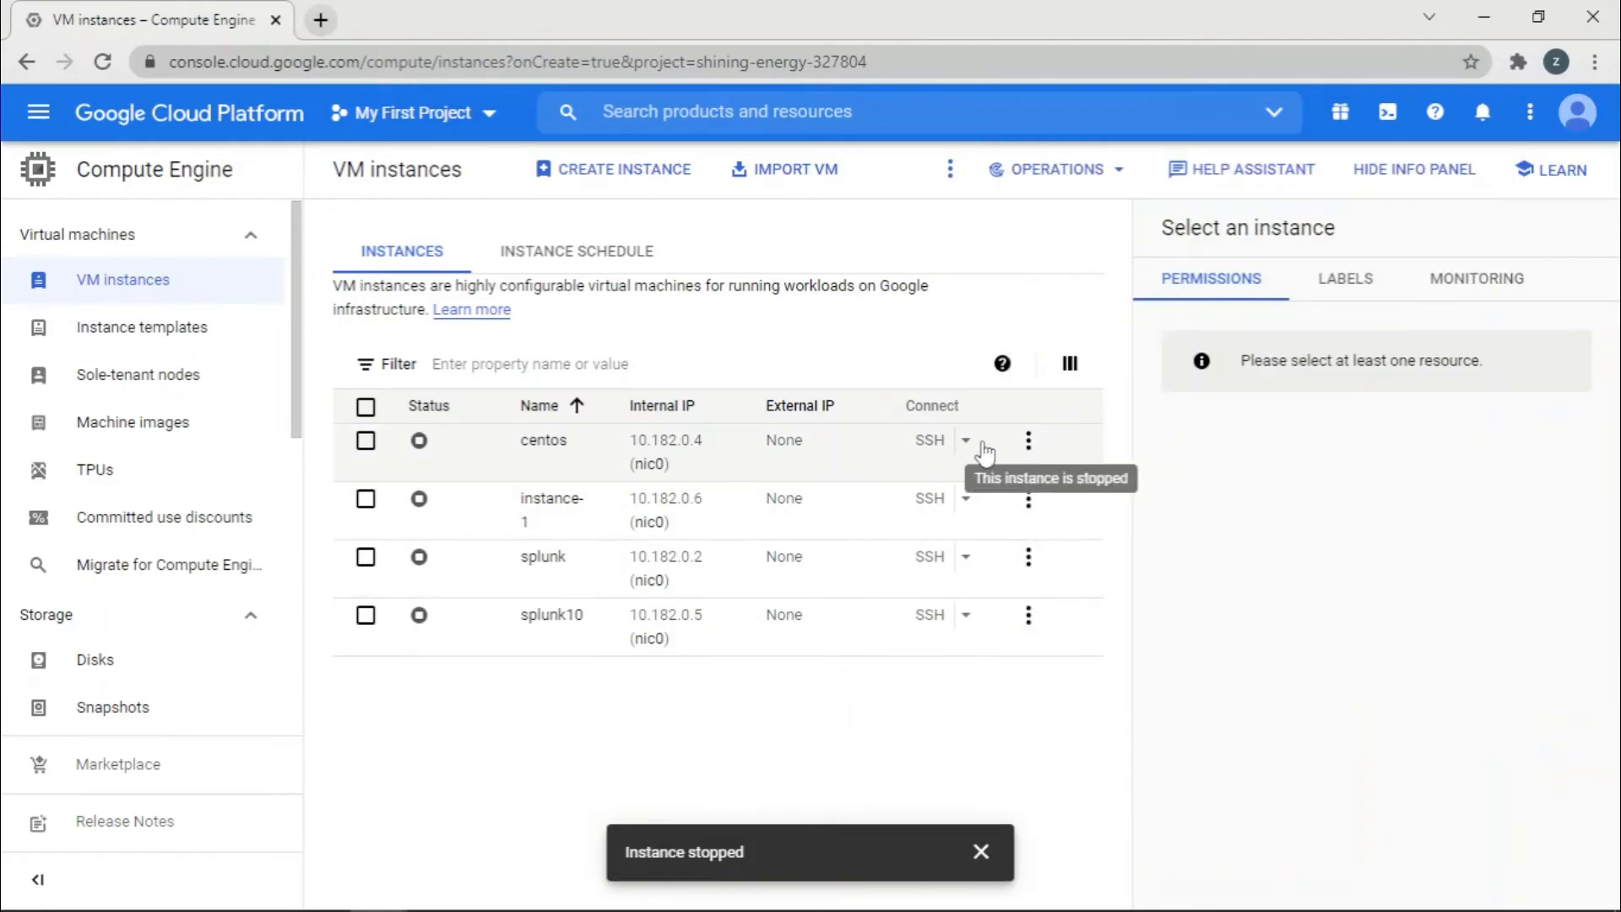
Start the stopped VM instance-1 again
{"action": "left_click", "coordinate": [1028, 498]}
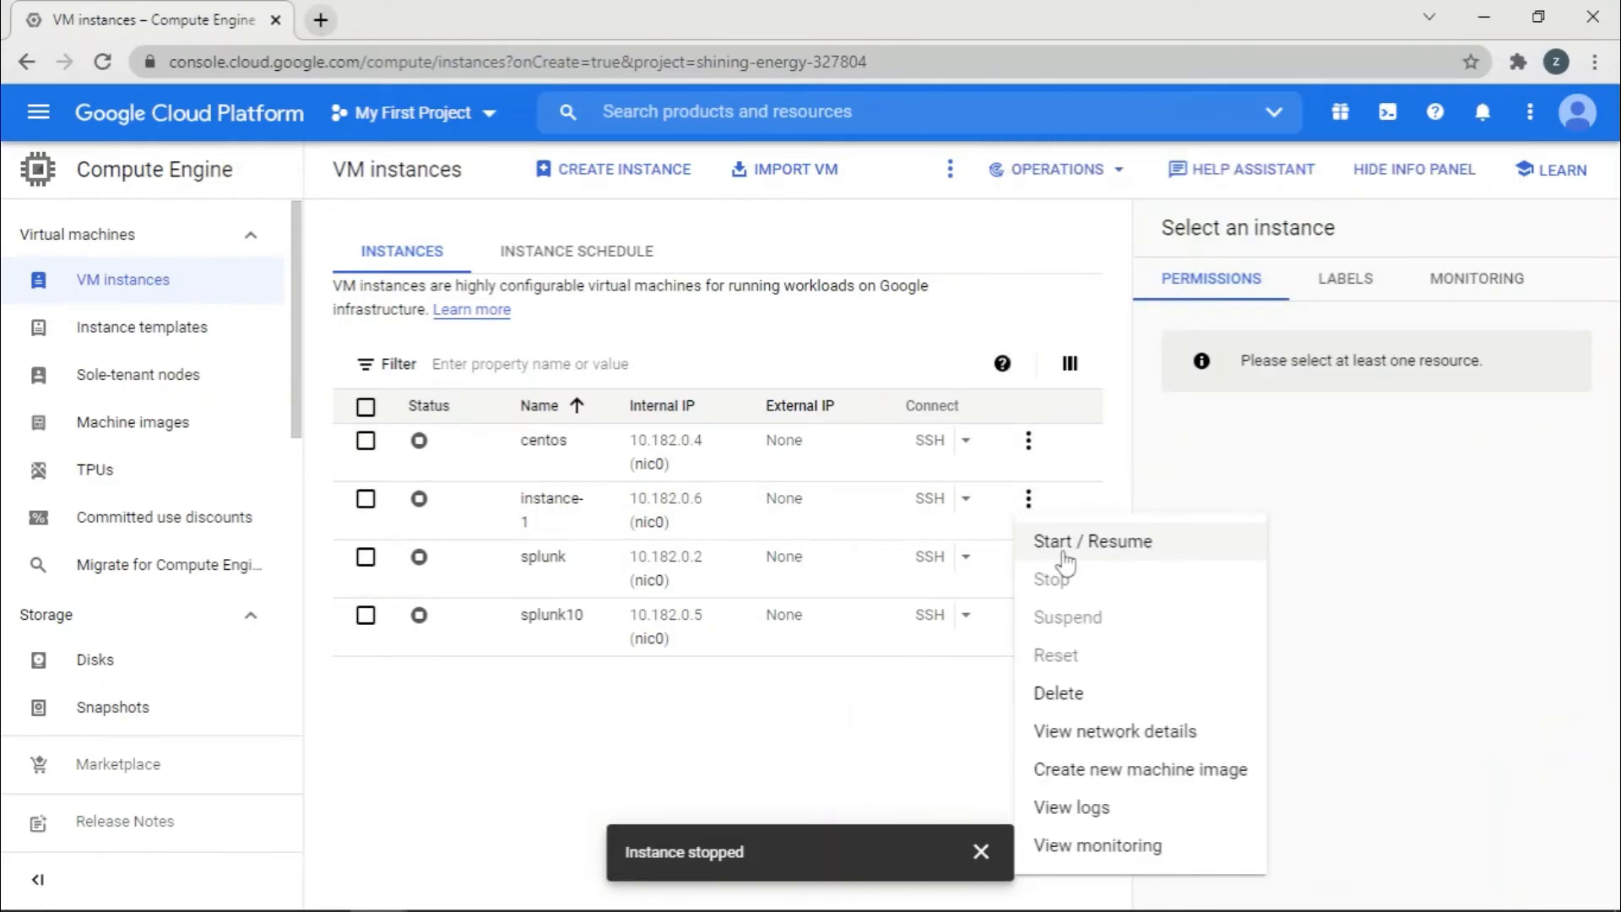
{"action": "left_click", "coordinate": [1043, 545]}
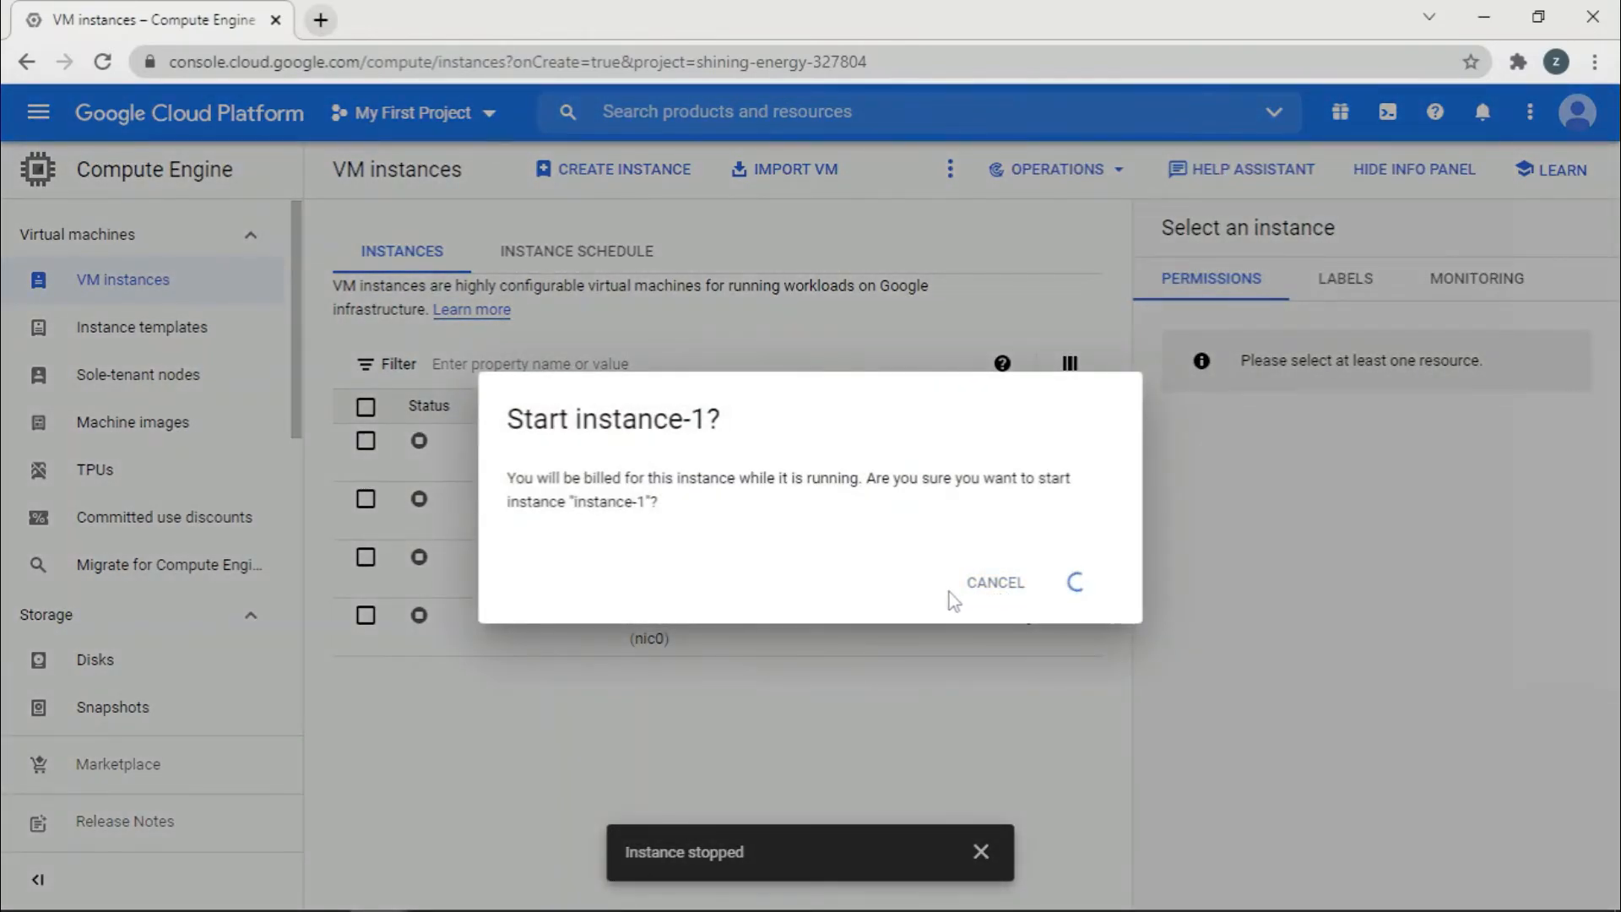